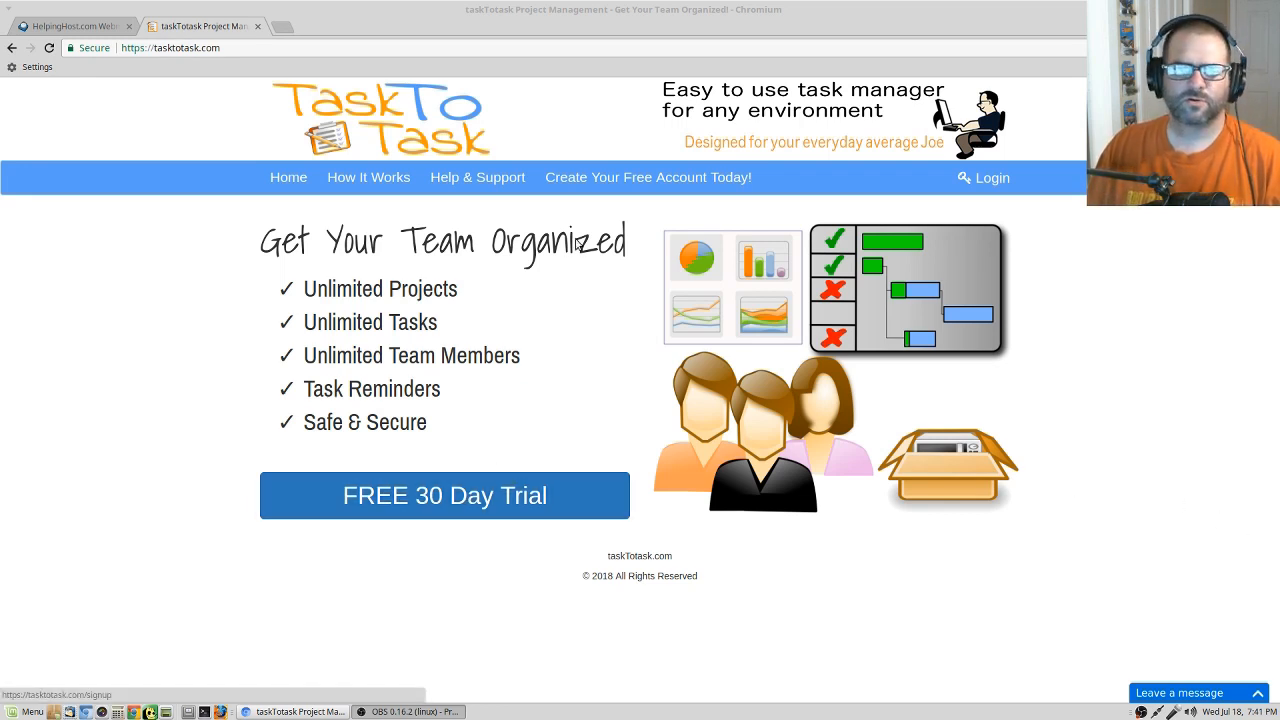
# Open the free 30-day trial sign-up form and fill in the first name, last name and email, leaving the phone blank.
pyautogui.click(441, 493)
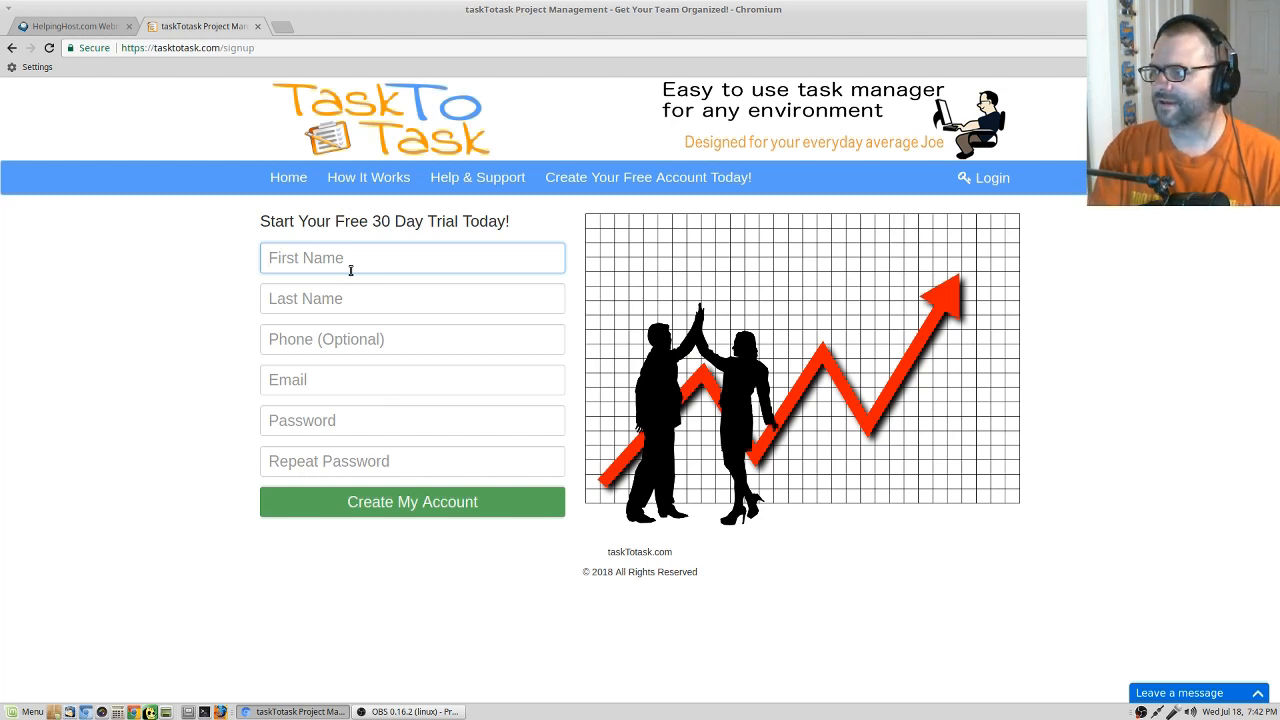
pyautogui.press('Tab')
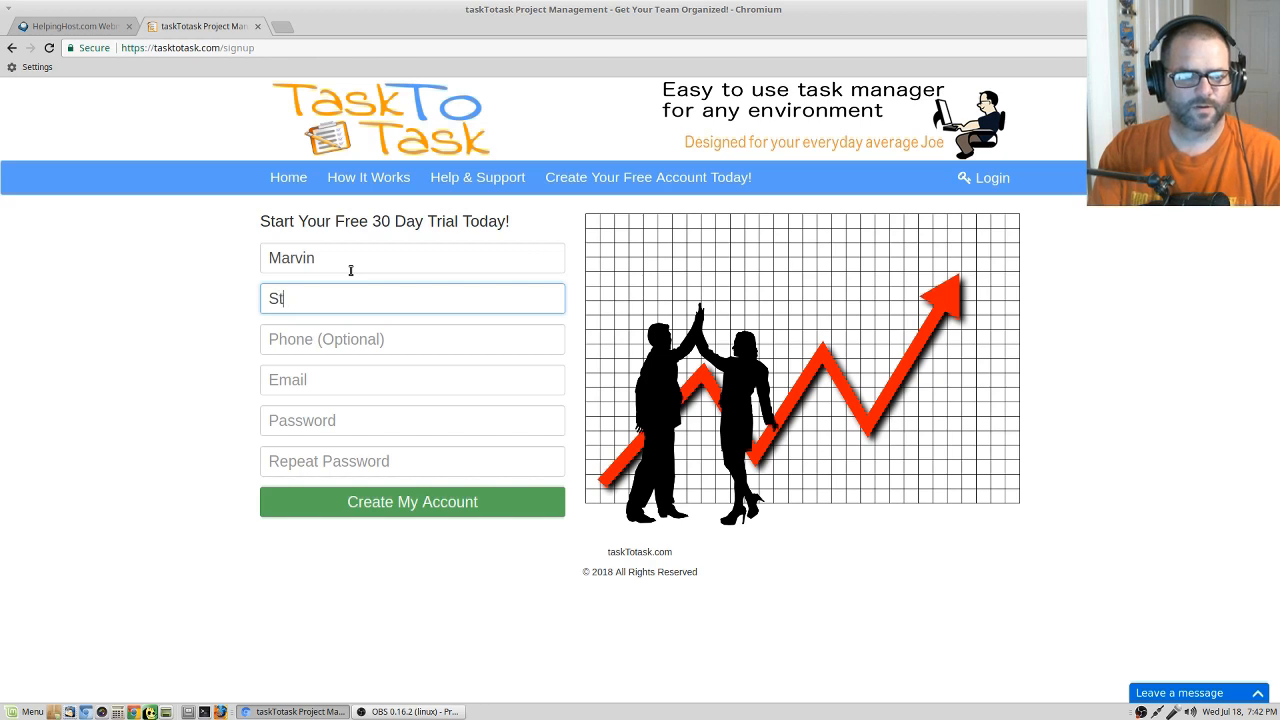
pyautogui.press('Tab')
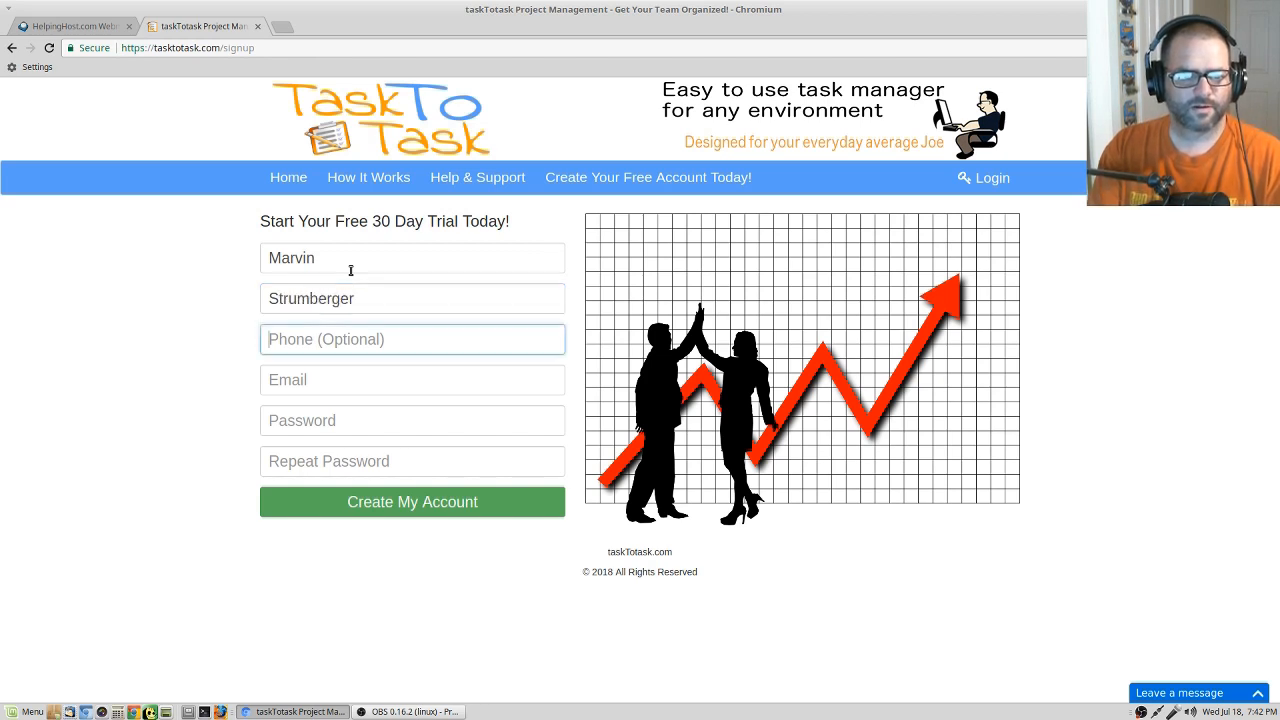
pyautogui.press('Tab')
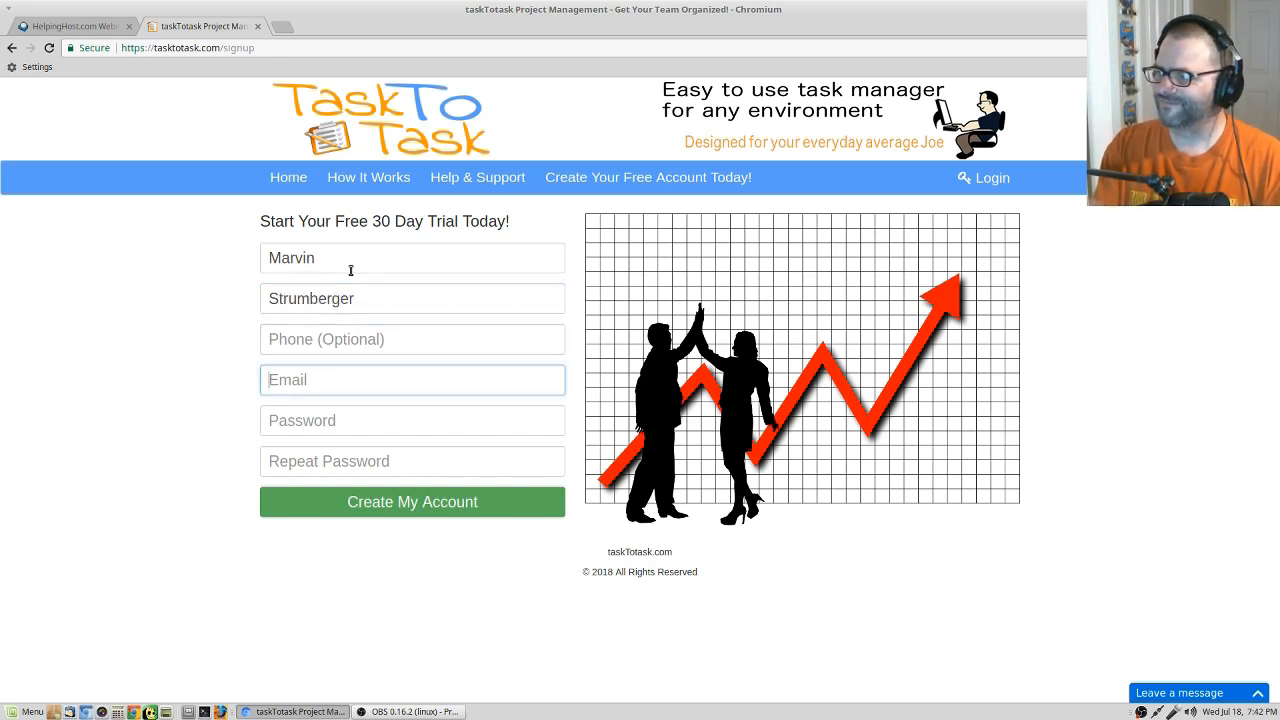
pyautogui.press('Tab')
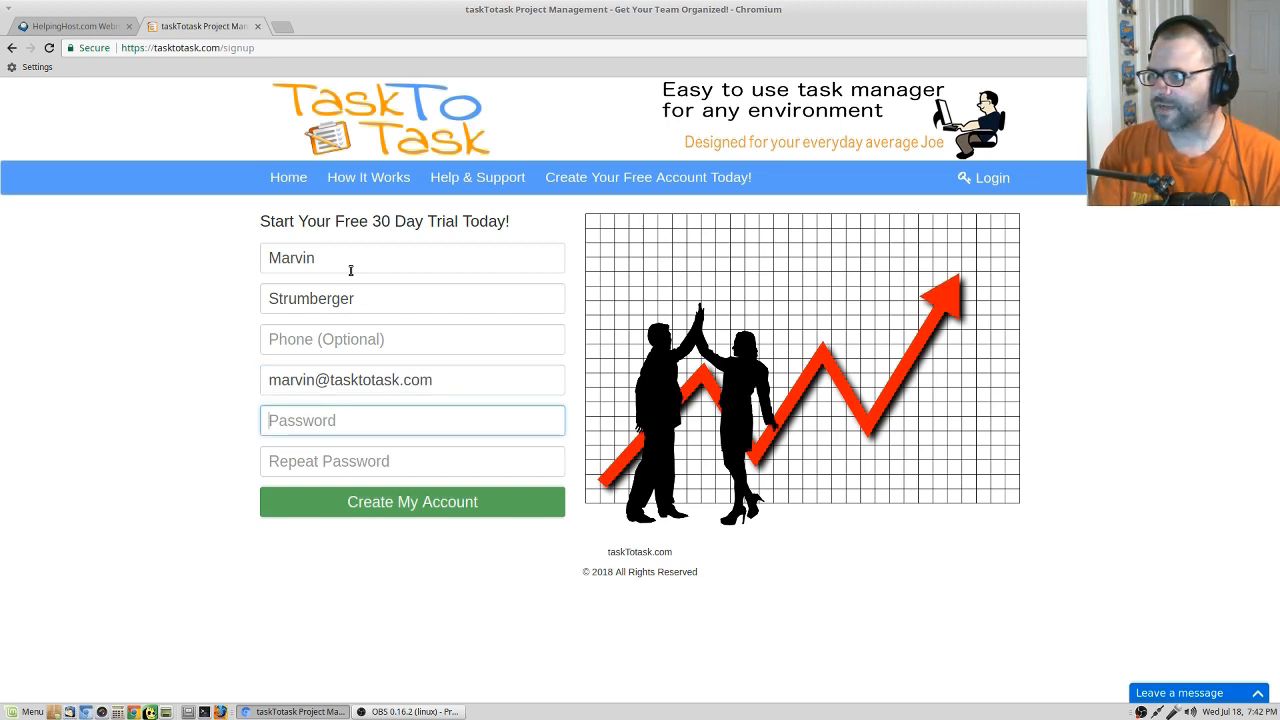
# Enter and repeat the account password, and submit the form to create the account.
pyautogui.write('******')
pyautogui.press('BackSpace')
pyautogui.press('BackSpace')
pyautogui.press('BackSpace')
pyautogui.press('BackSpace')
pyautogui.press('BackSpace')
pyautogui.press('BackSpace')
pyautogui.write('********')
pyautogui.press('Tab')
pyautogui.write('*******')
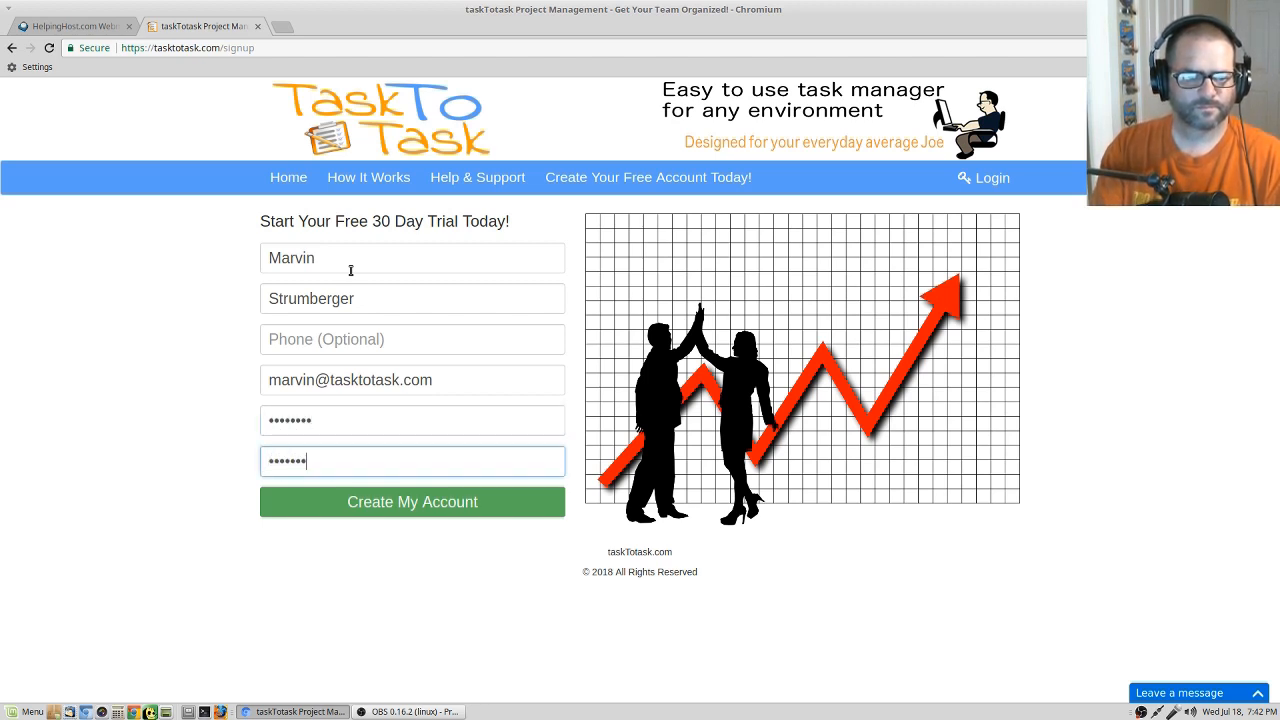
pyautogui.write('*')
pyautogui.press('Return')
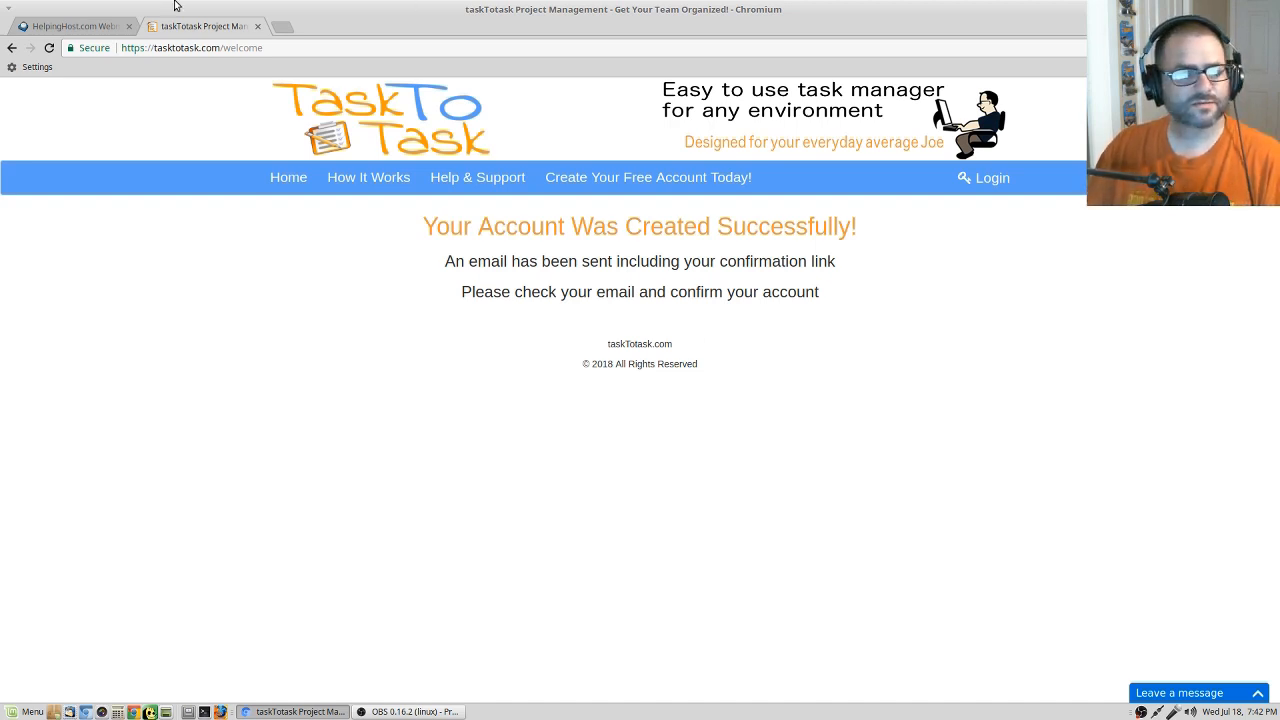
# Switch to the HelpingHost webmail inbox, open the "Welcome to taskTotask" message and follow its Confirm Account link.
pyautogui.click(100, 26)
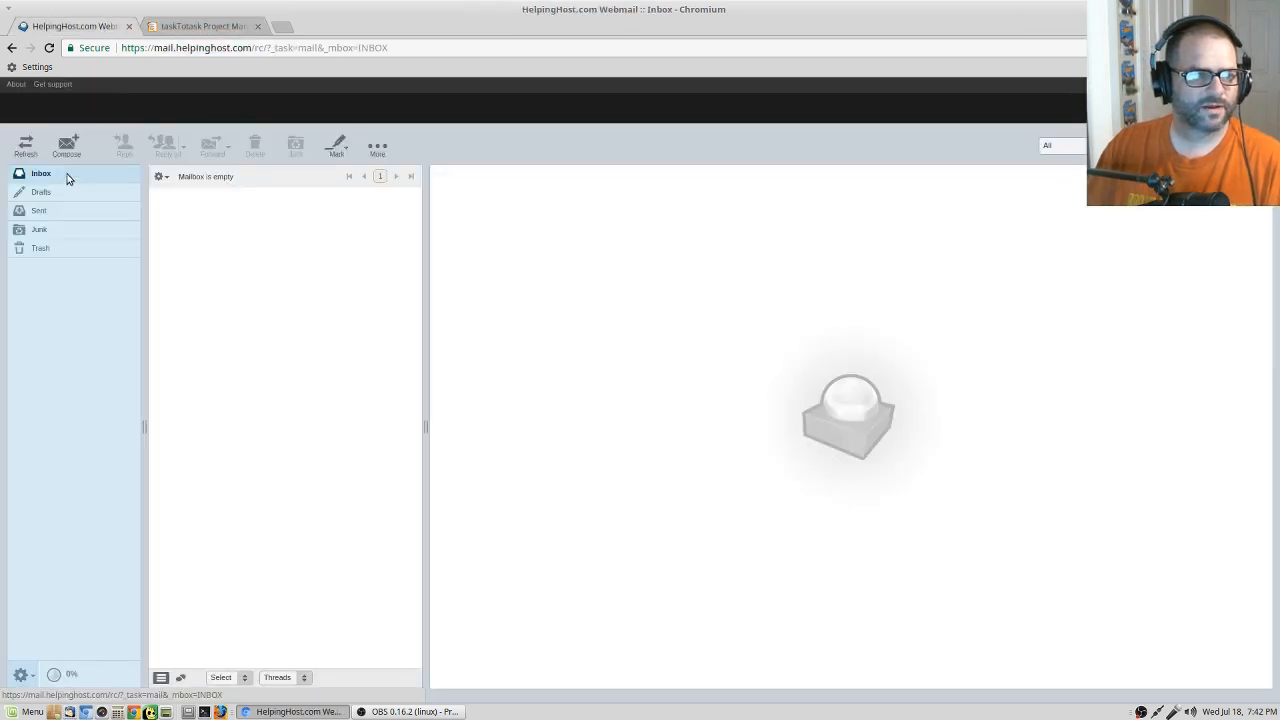
pyautogui.click(44, 175)
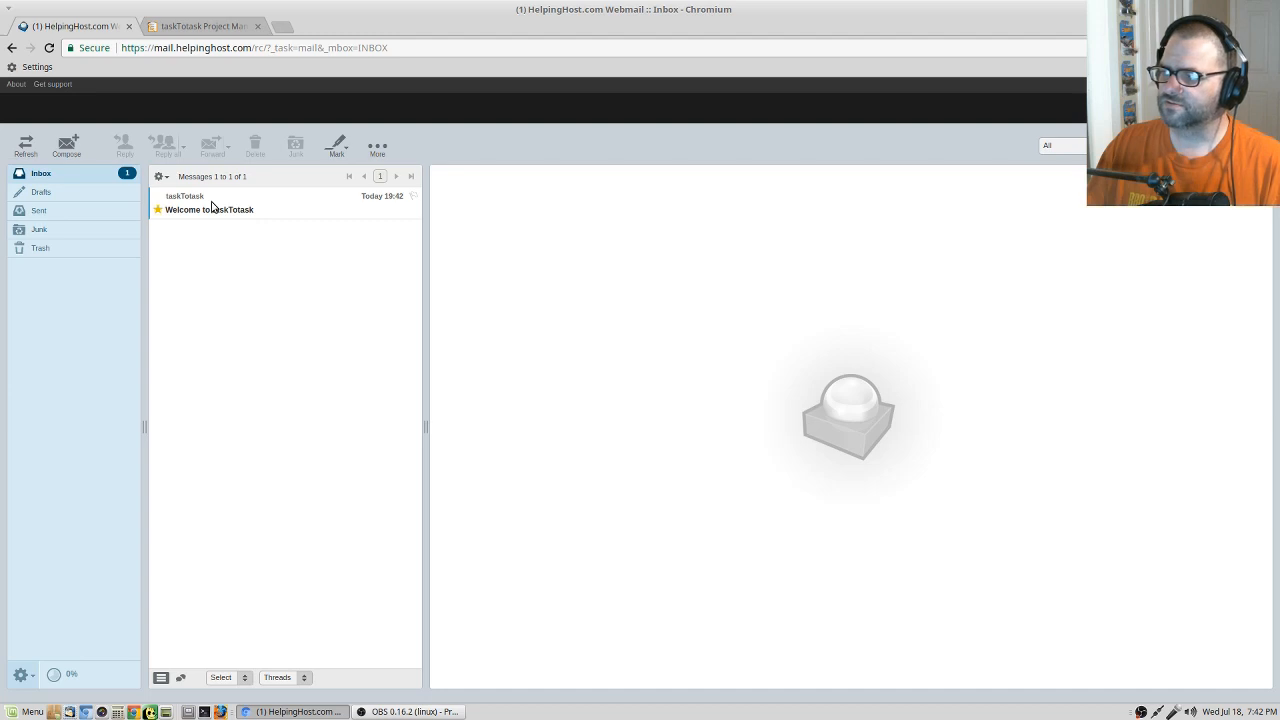
pyautogui.click(212, 207)
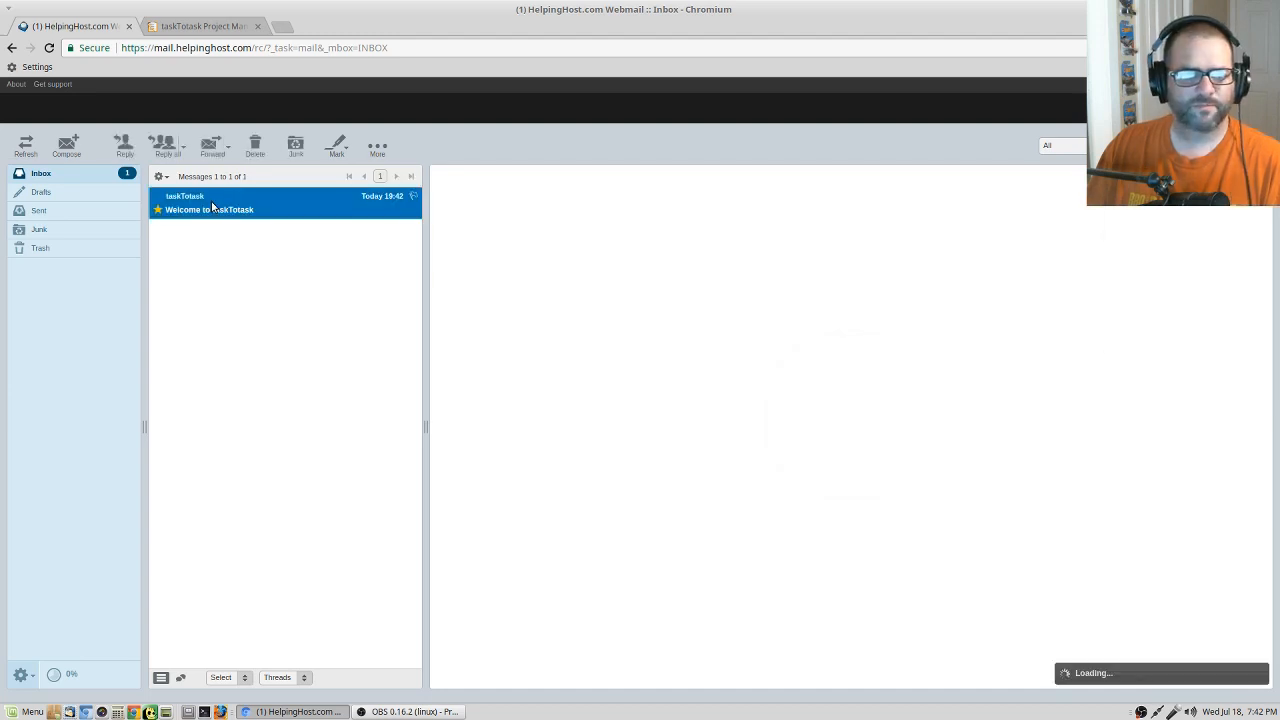
pyautogui.doubleClick(326, 209)
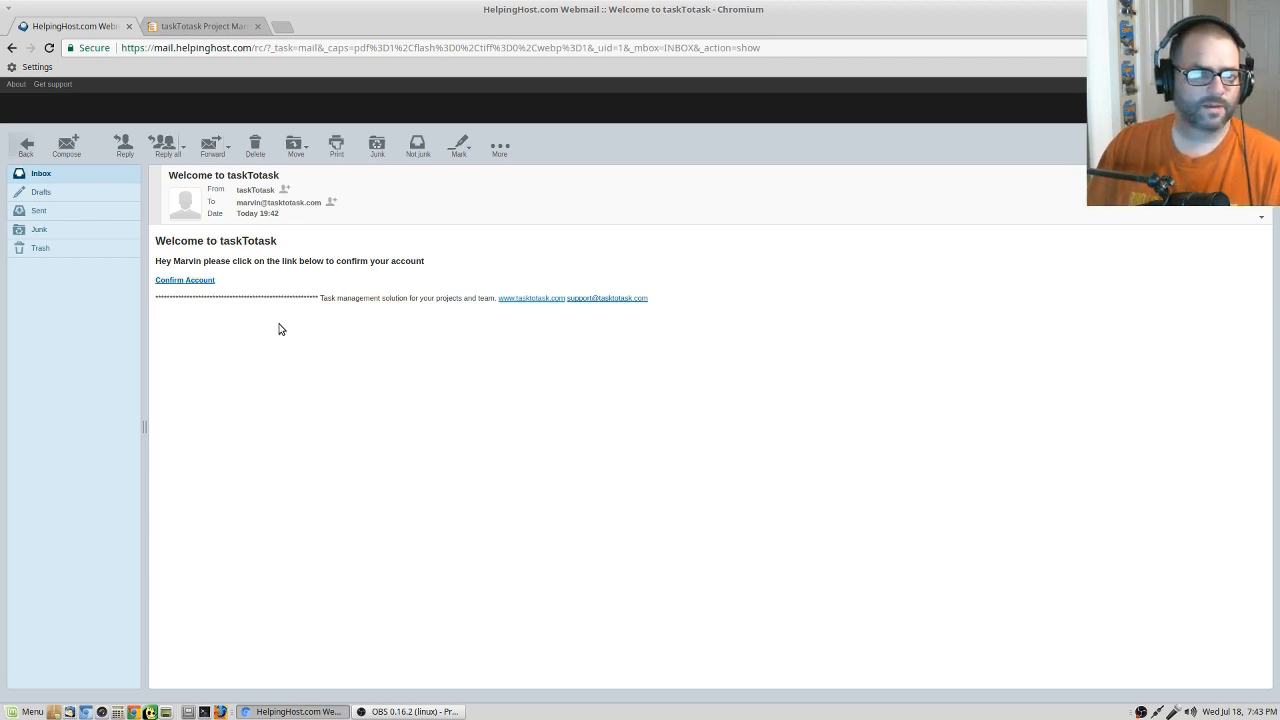
pyautogui.click(200, 280)
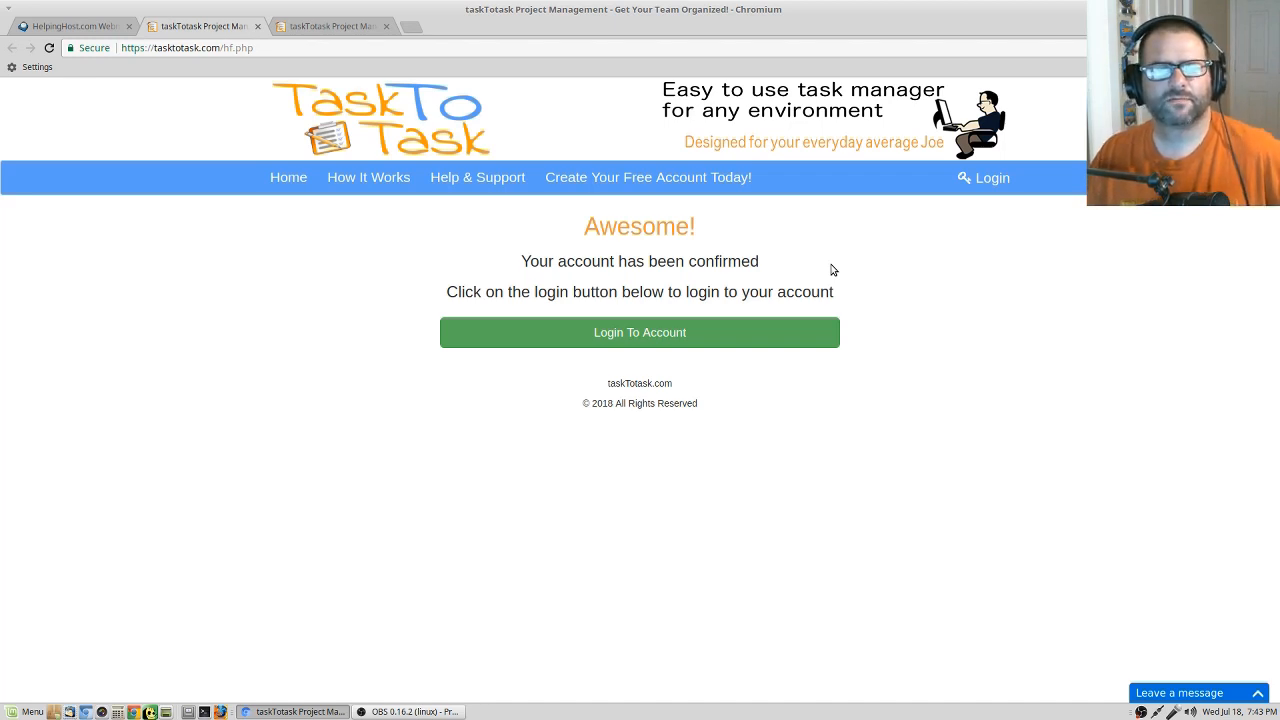
# Log in to the confirmed account, replacing the prefilled credentials with the new account's email and password.
pyautogui.click(712, 319)
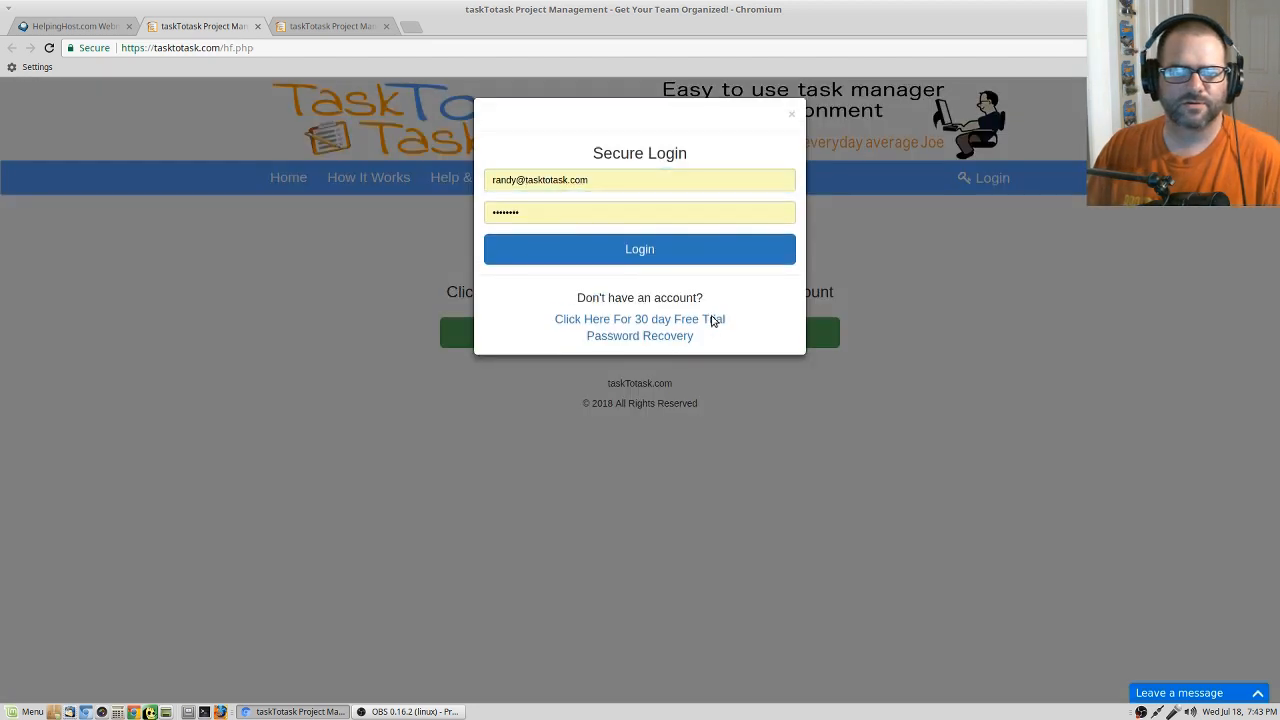
pyautogui.tripleClick(615, 180)
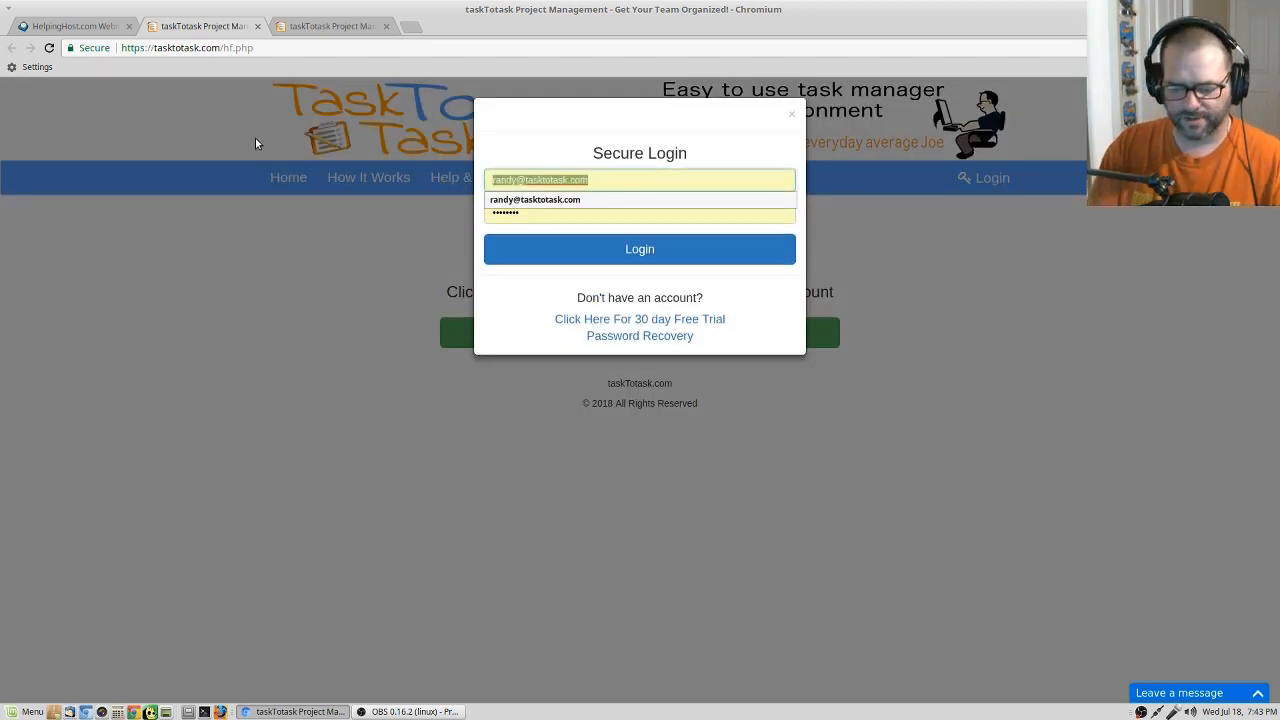
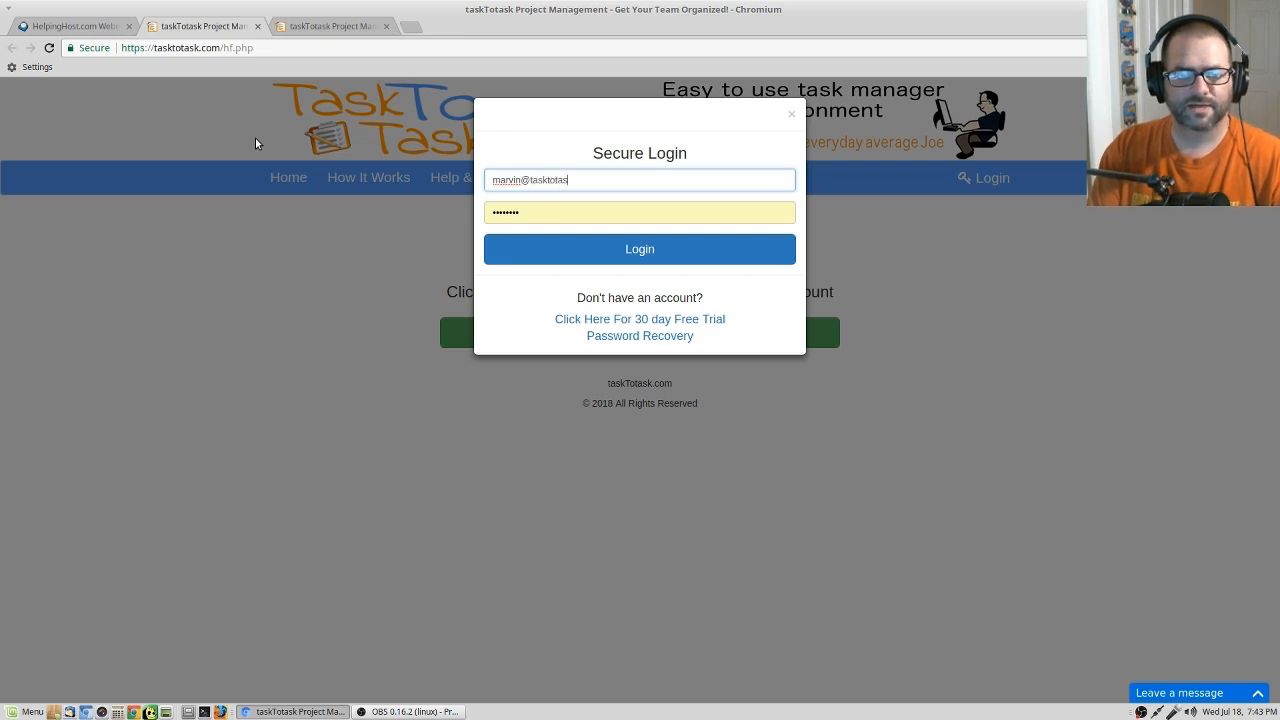
pyautogui.press('Tab')
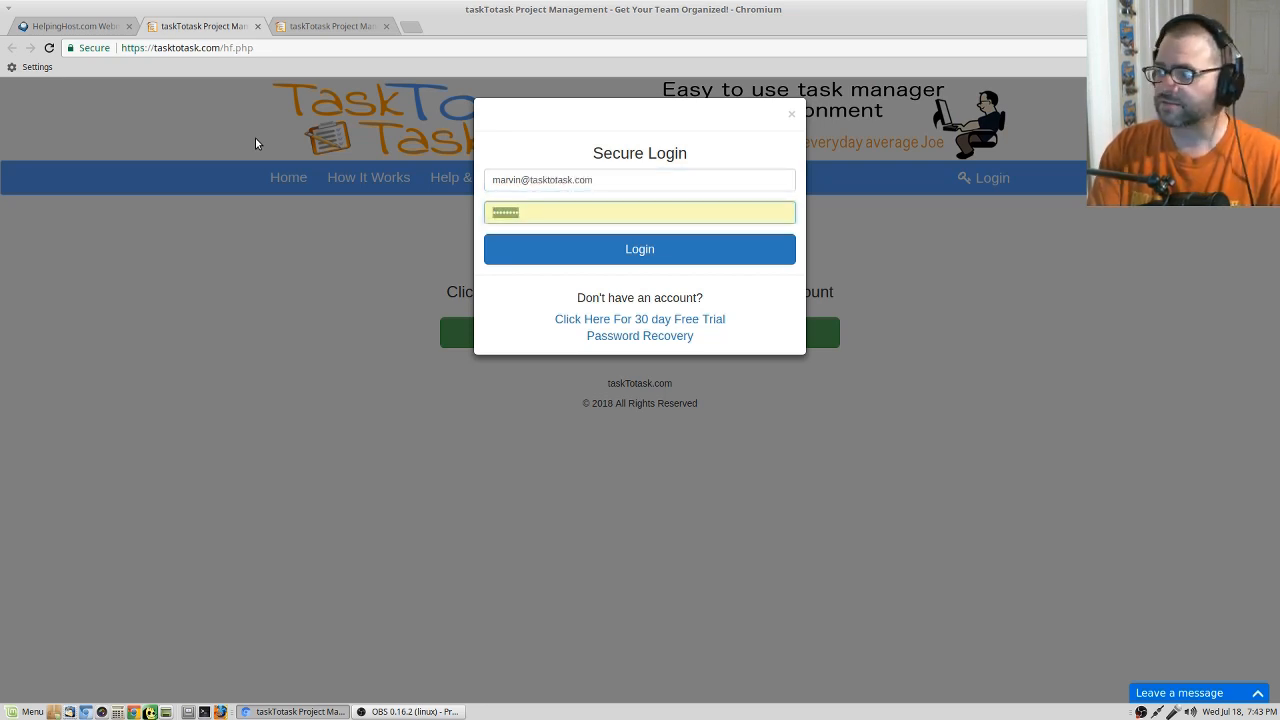
pyautogui.write('•••••')
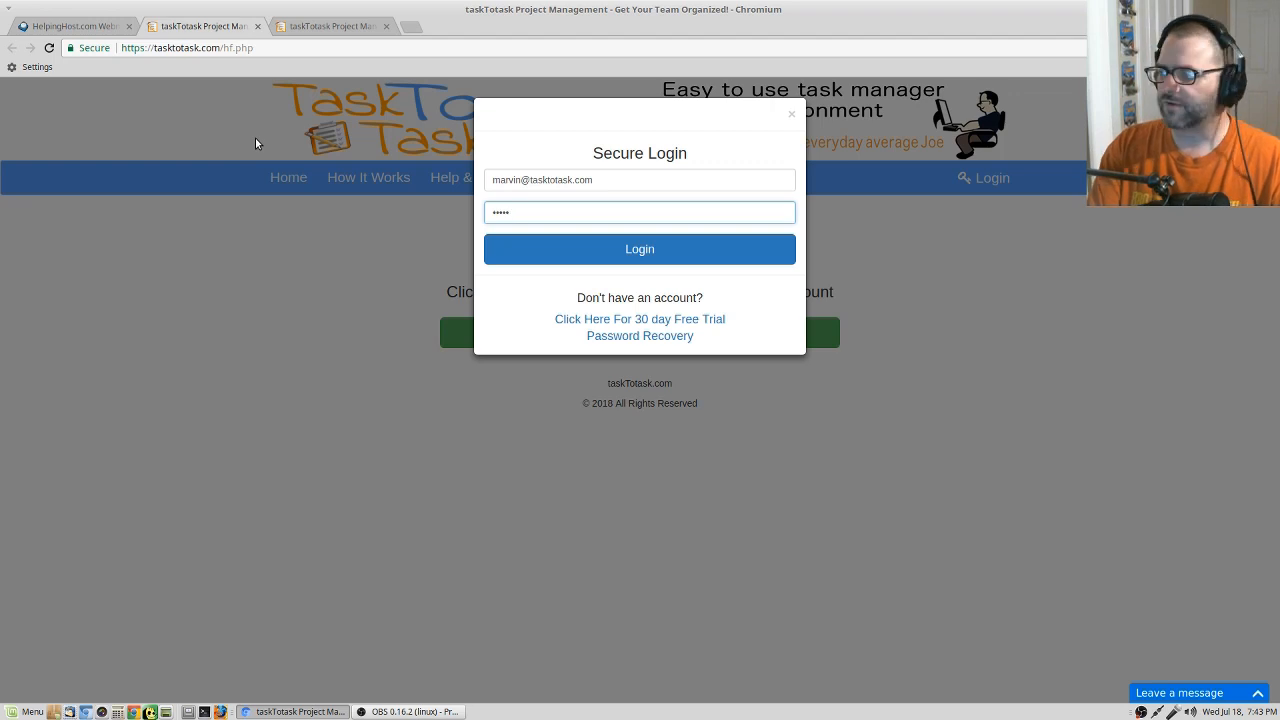
pyautogui.press('BackSpace')
pyautogui.write('••••••••')
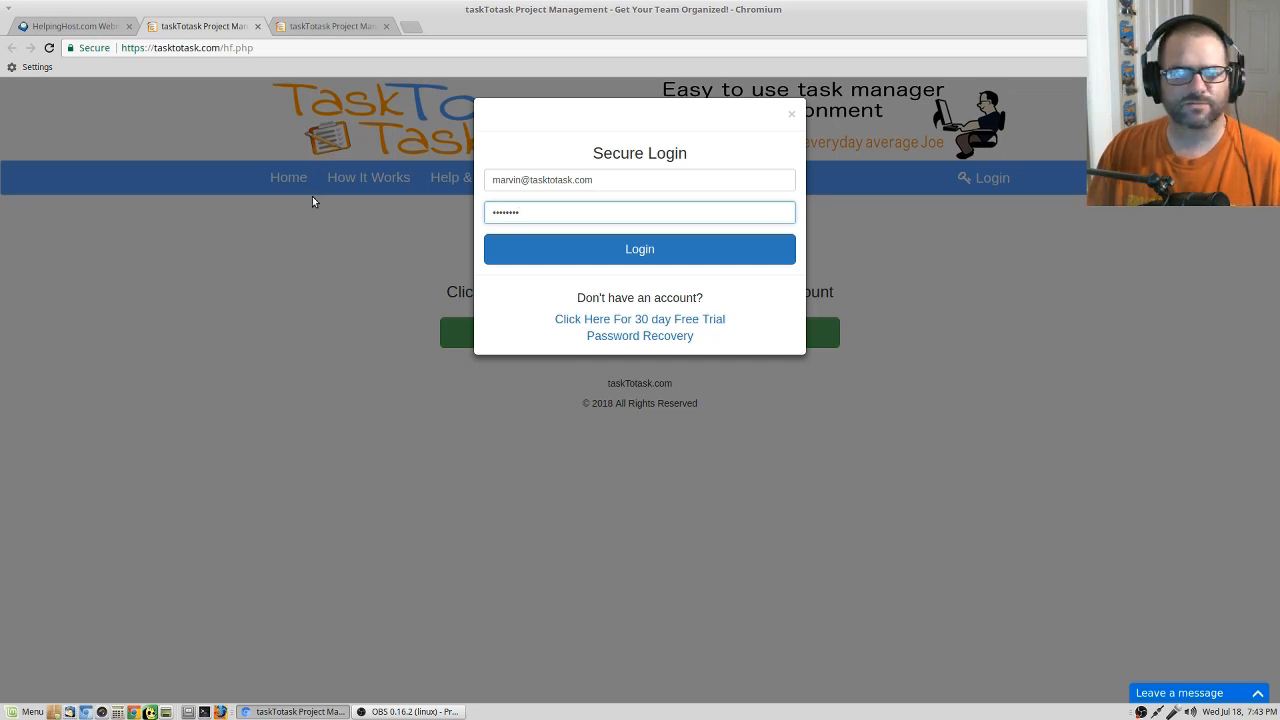
pyautogui.click(618, 260)
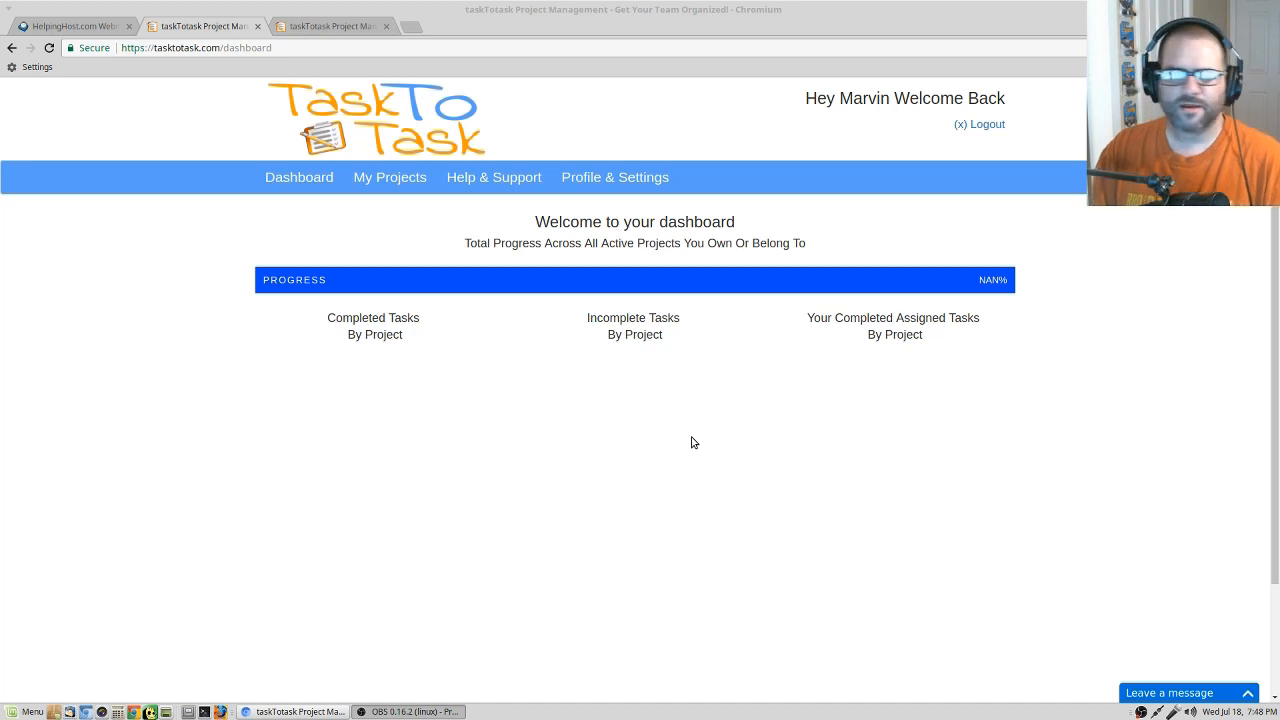
# Create a new project named "Sample Project 1" in the active projects.
pyautogui.click(389, 184)
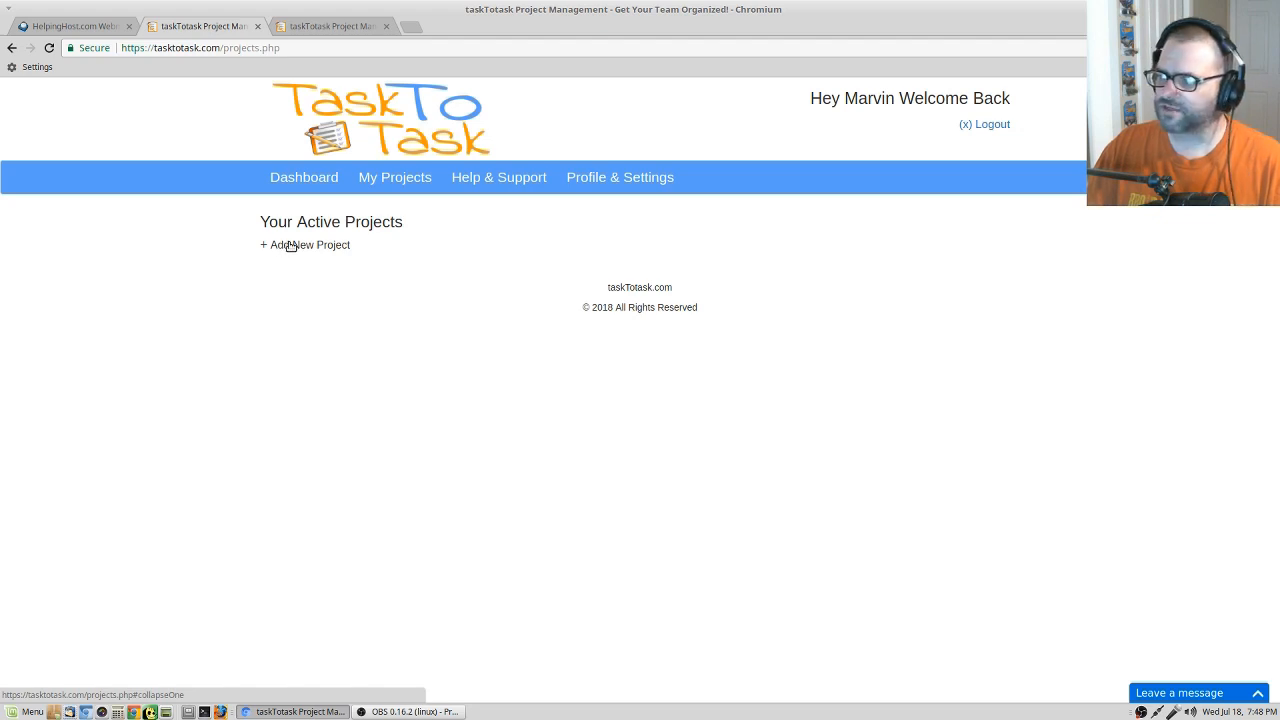
pyautogui.click(290, 246)
pyautogui.click(327, 271)
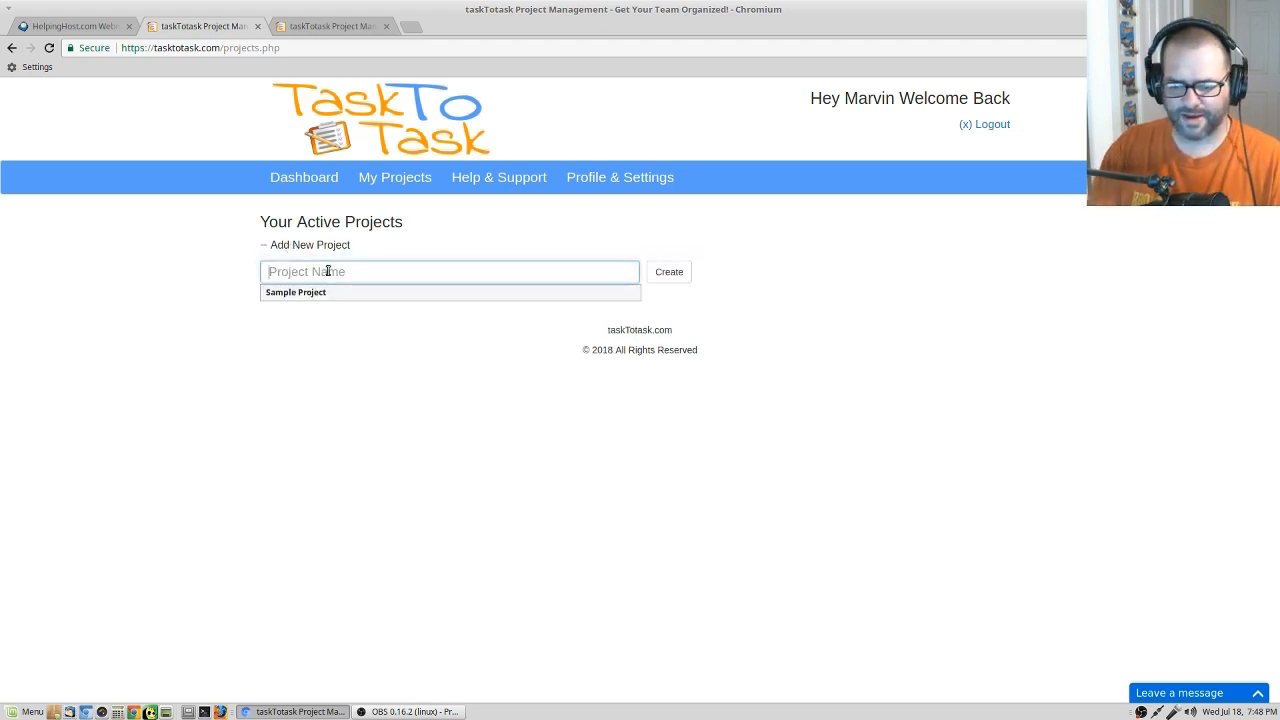
pyautogui.write('Sampl')
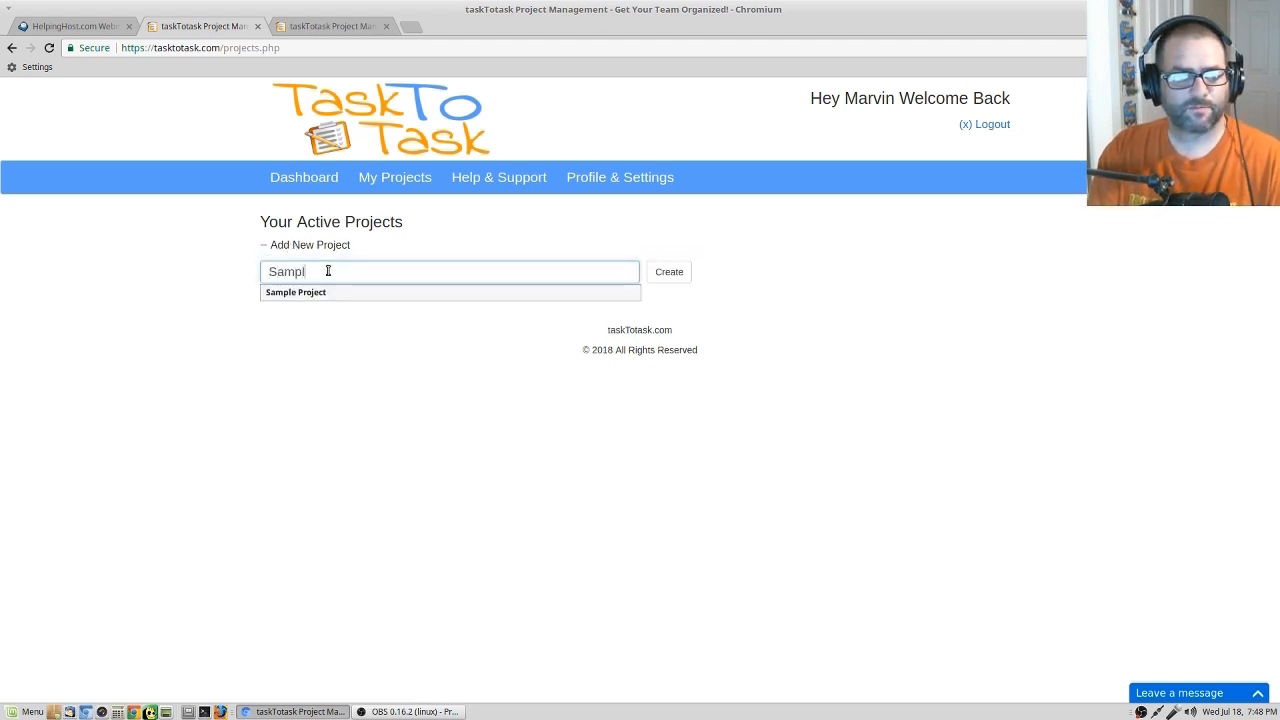
pyautogui.write('e Project 1')
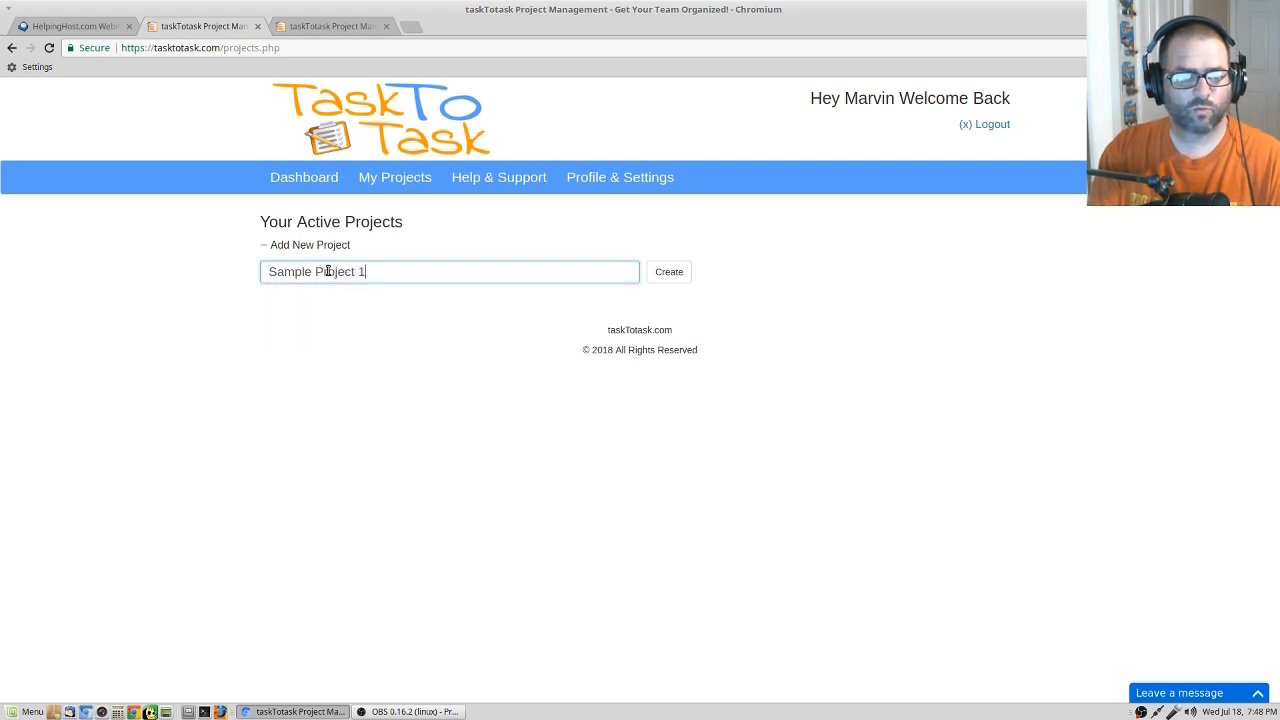
pyautogui.click(669, 272)
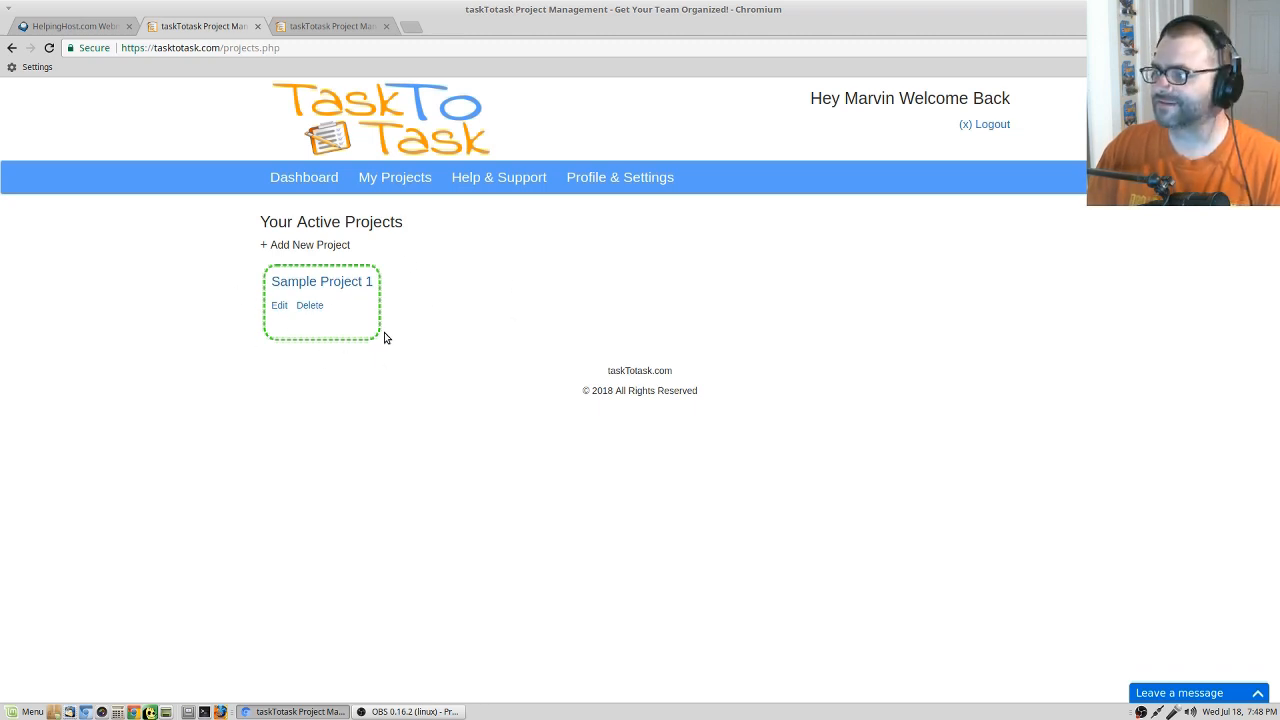
# Check the dashboard's task charts by project and open Sample Project 1 from the active projects.
pyautogui.click(307, 179)
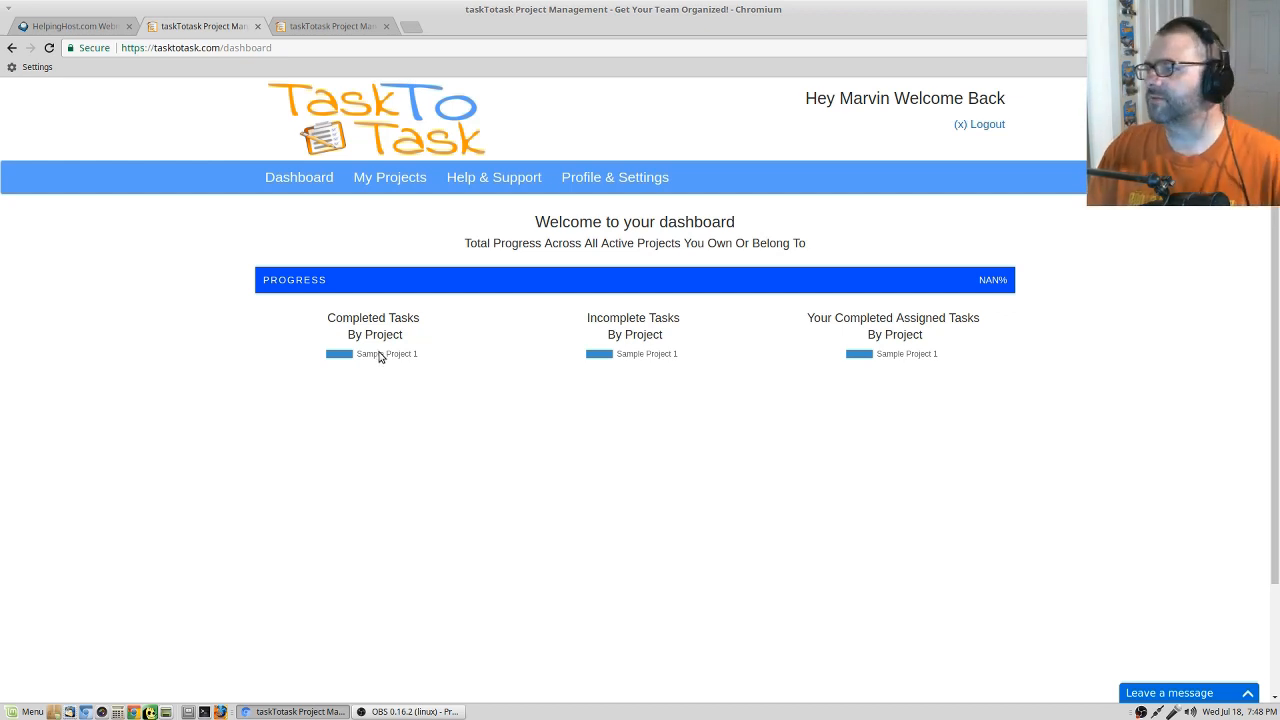
pyautogui.click(399, 189)
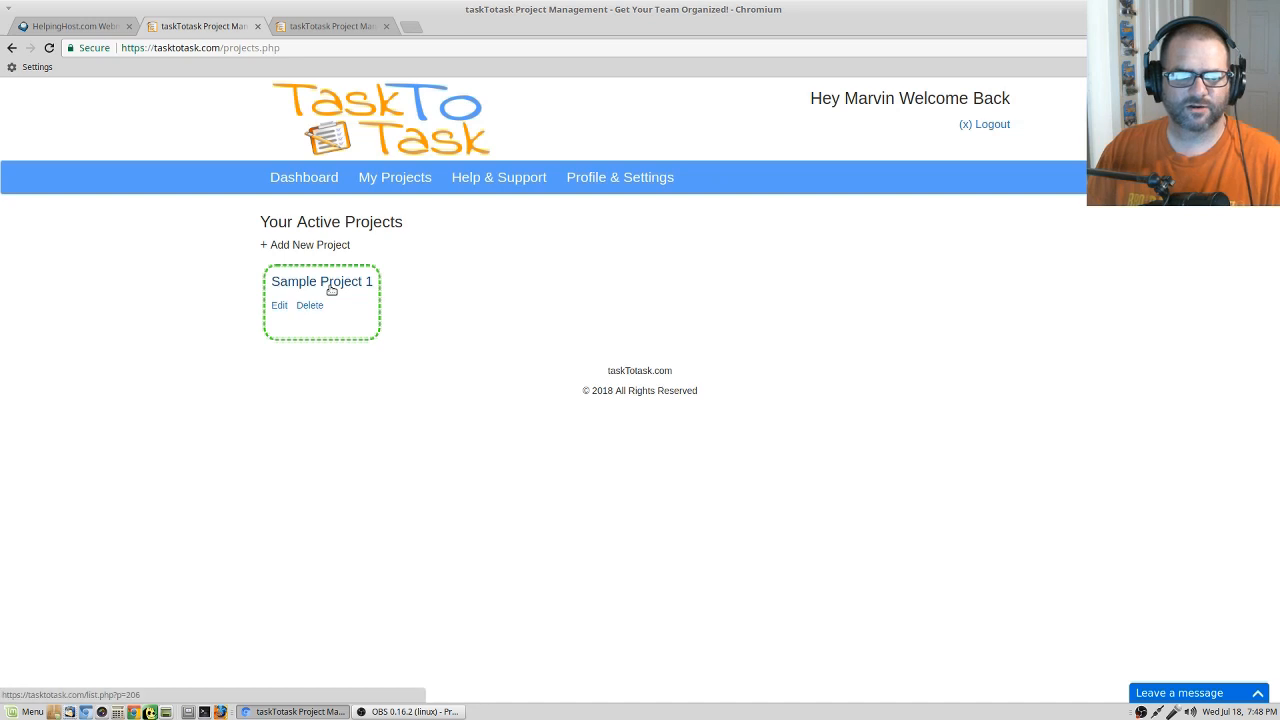
pyautogui.click(331, 290)
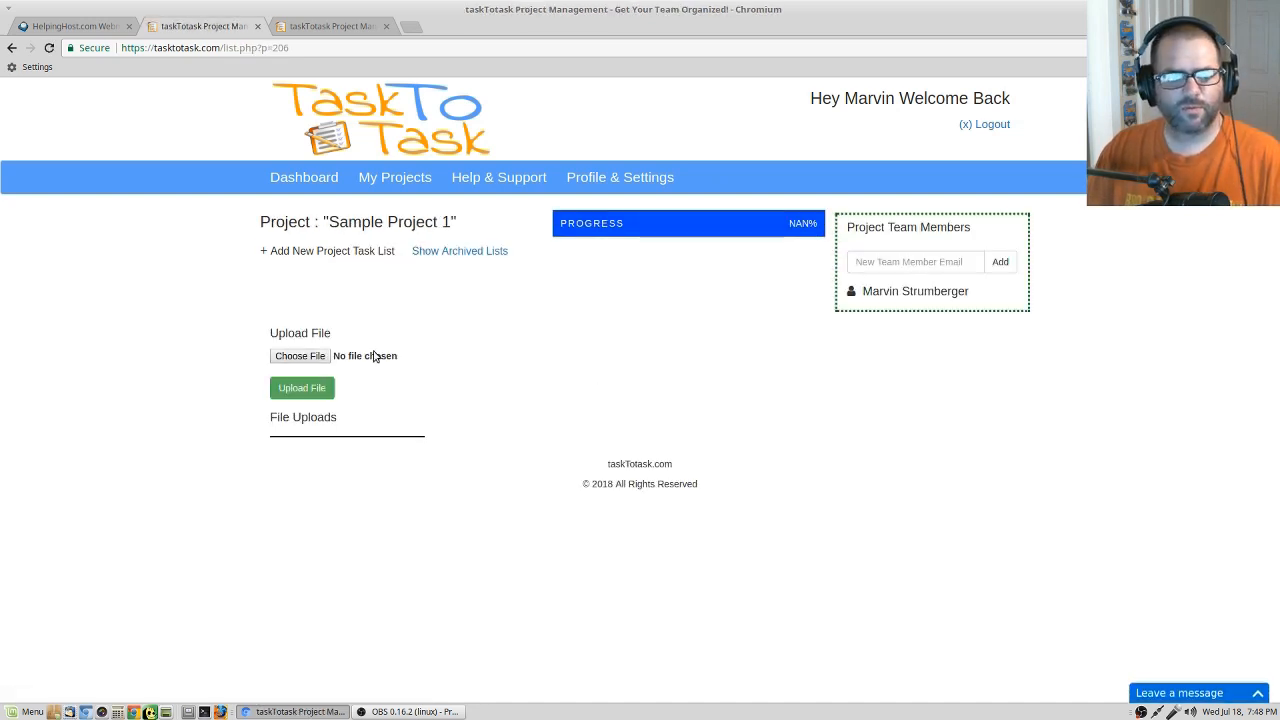
# Create a project task list named "Our First Project List" in Sample Project 1.
pyautogui.click(358, 255)
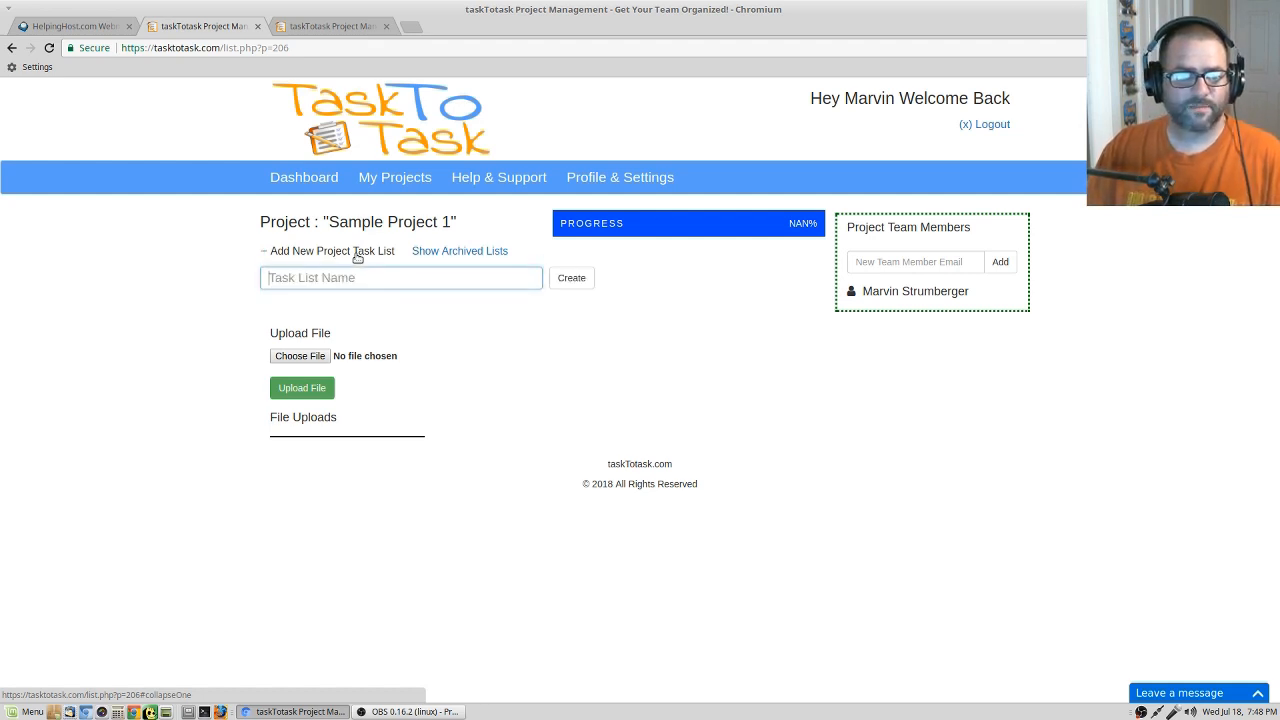
pyautogui.write('Our F')
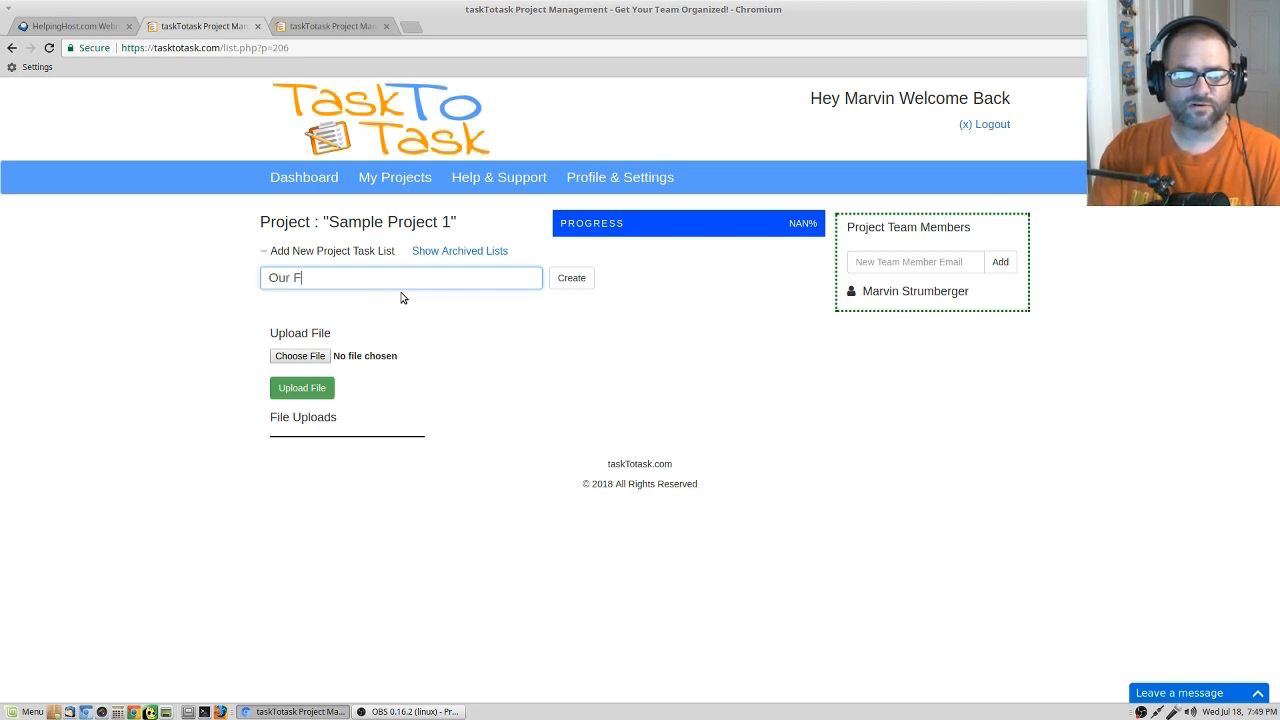
pyautogui.write('irst Pr')
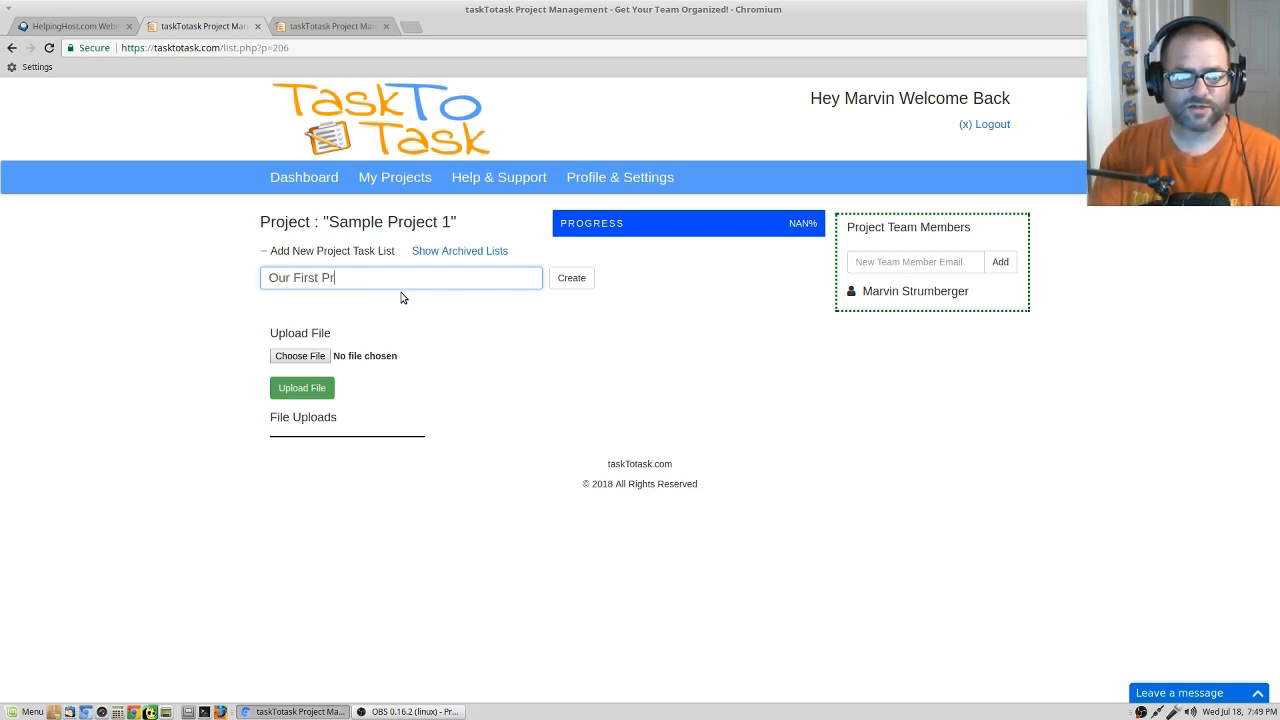
pyautogui.write('oject List')
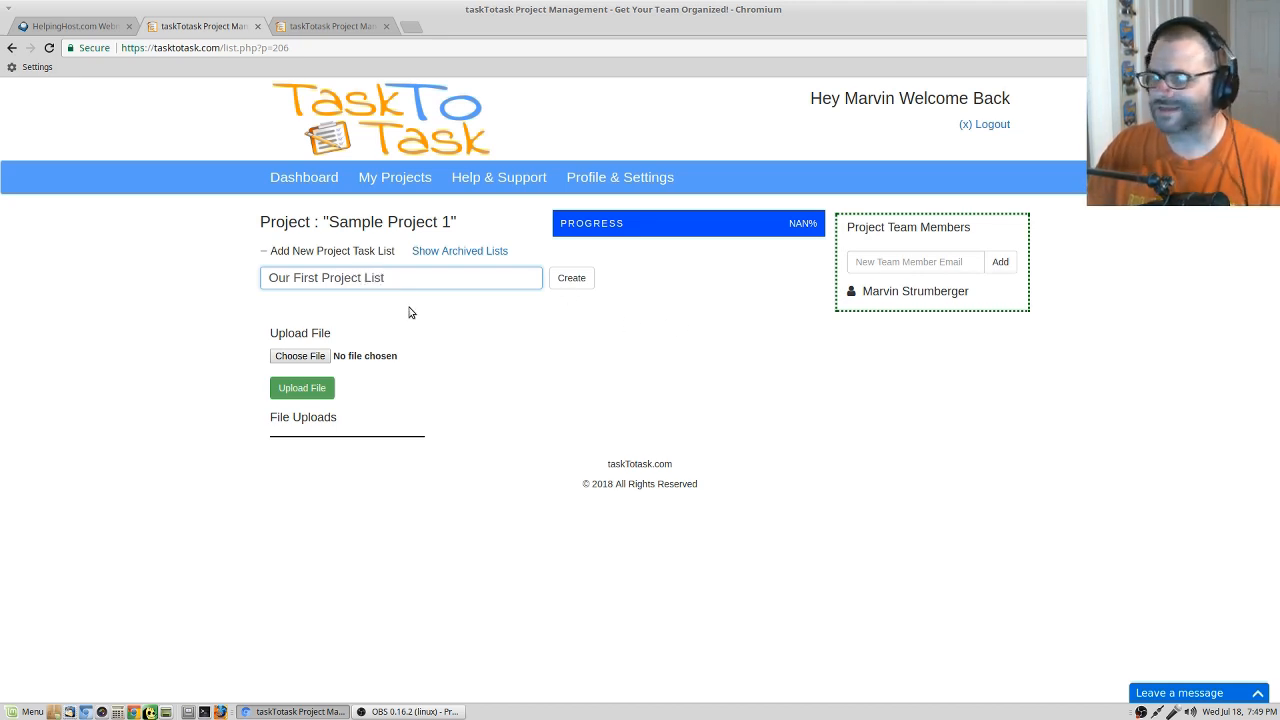
pyautogui.click(573, 281)
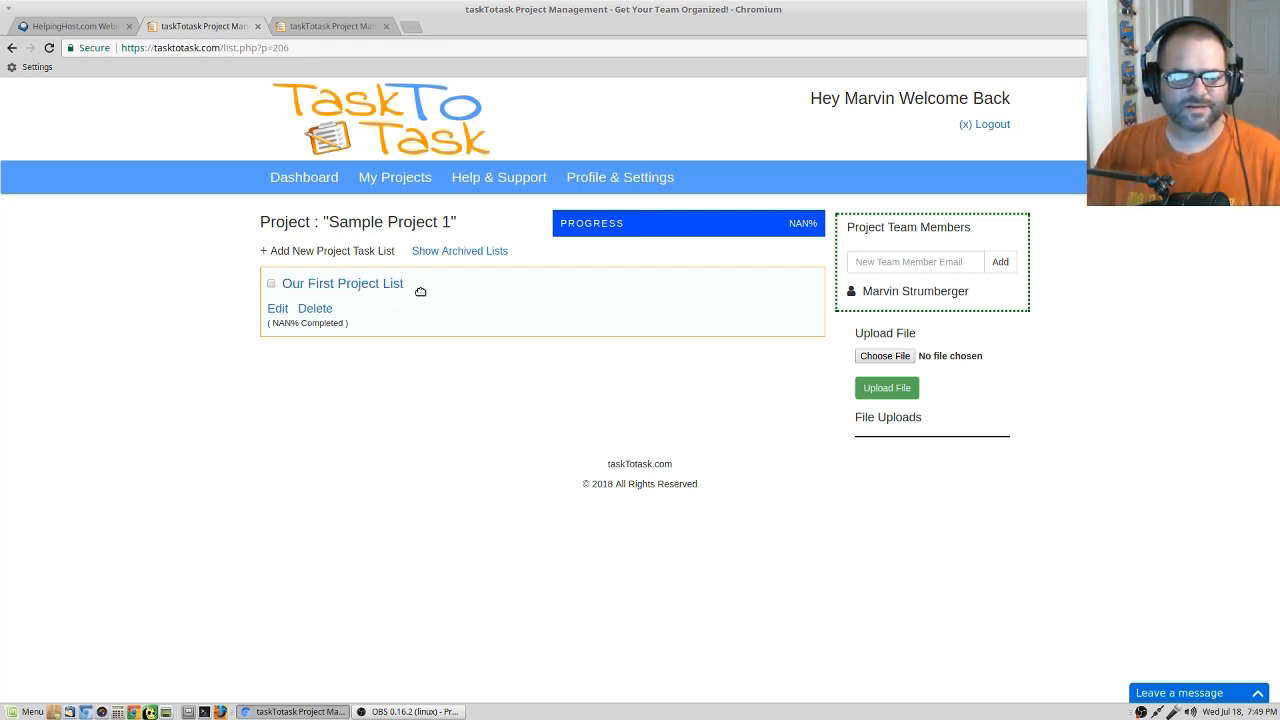
# Open "Our First Project List" and add a task titled "Call [contact's first name] Monday Morning".
pyautogui.click(323, 288)
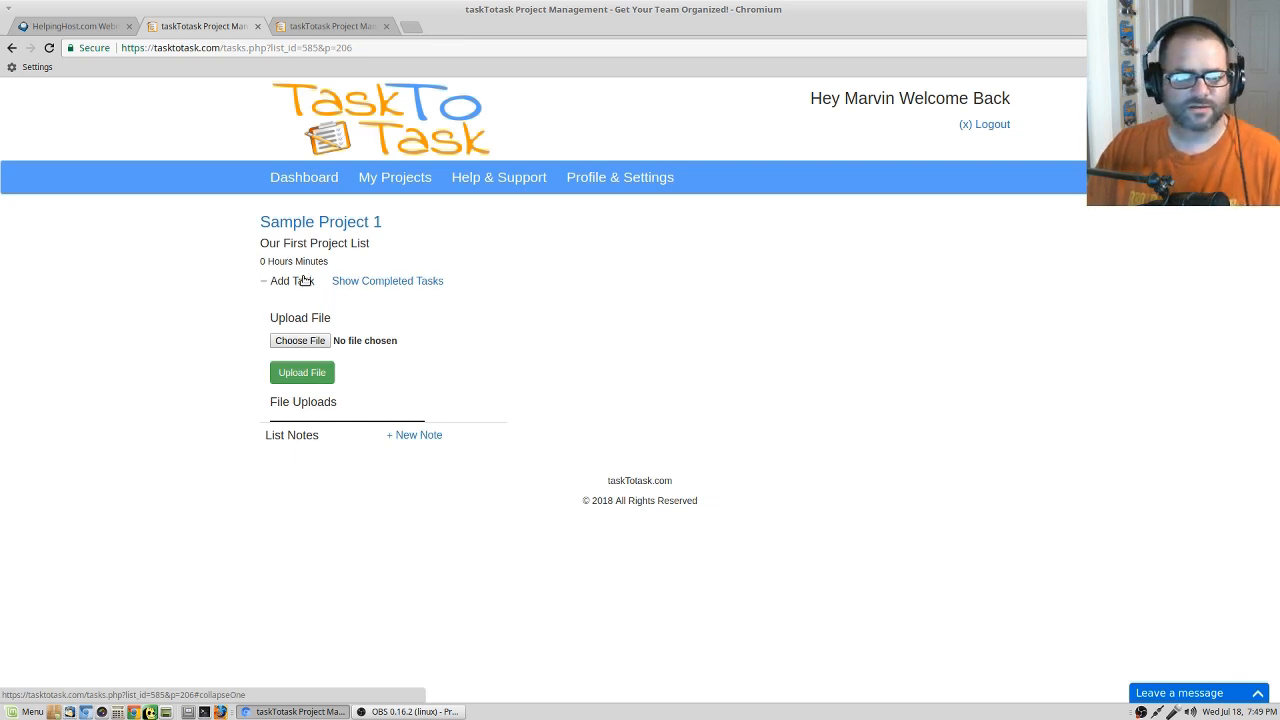
pyautogui.click(300, 281)
pyautogui.write('Call')
pyautogui.click(450, 328)
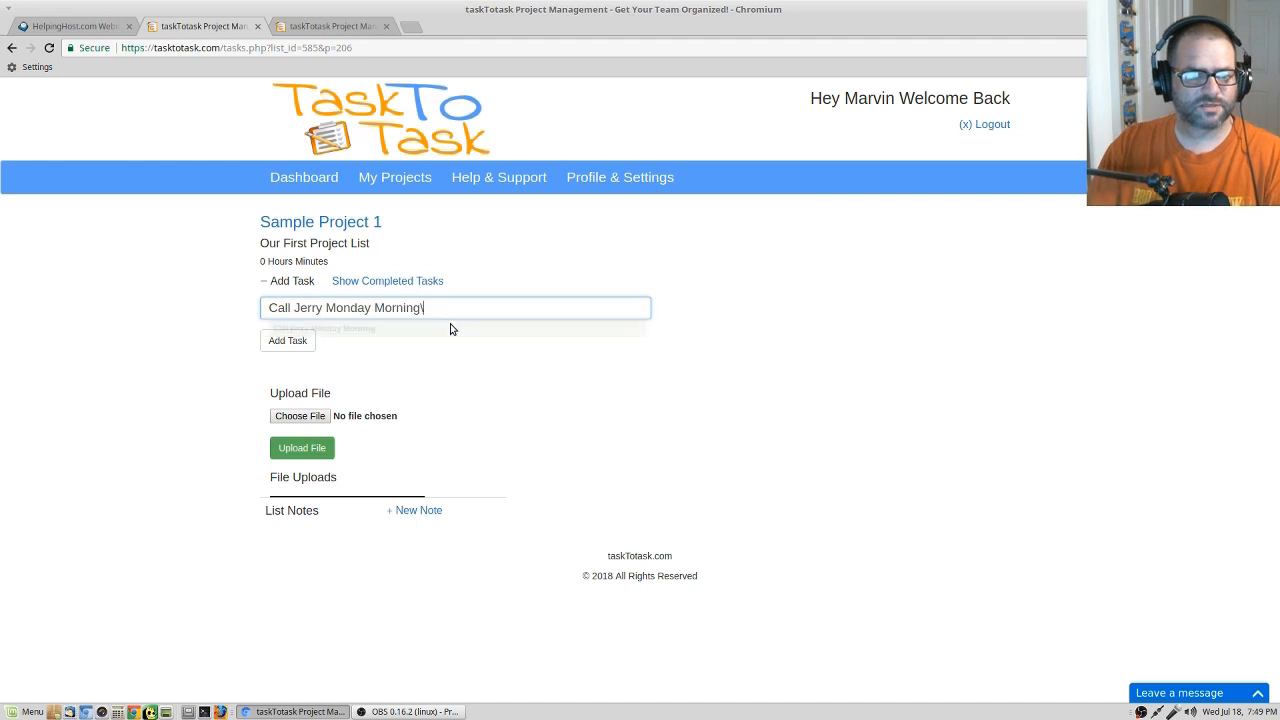
pyautogui.press('BackSpace')
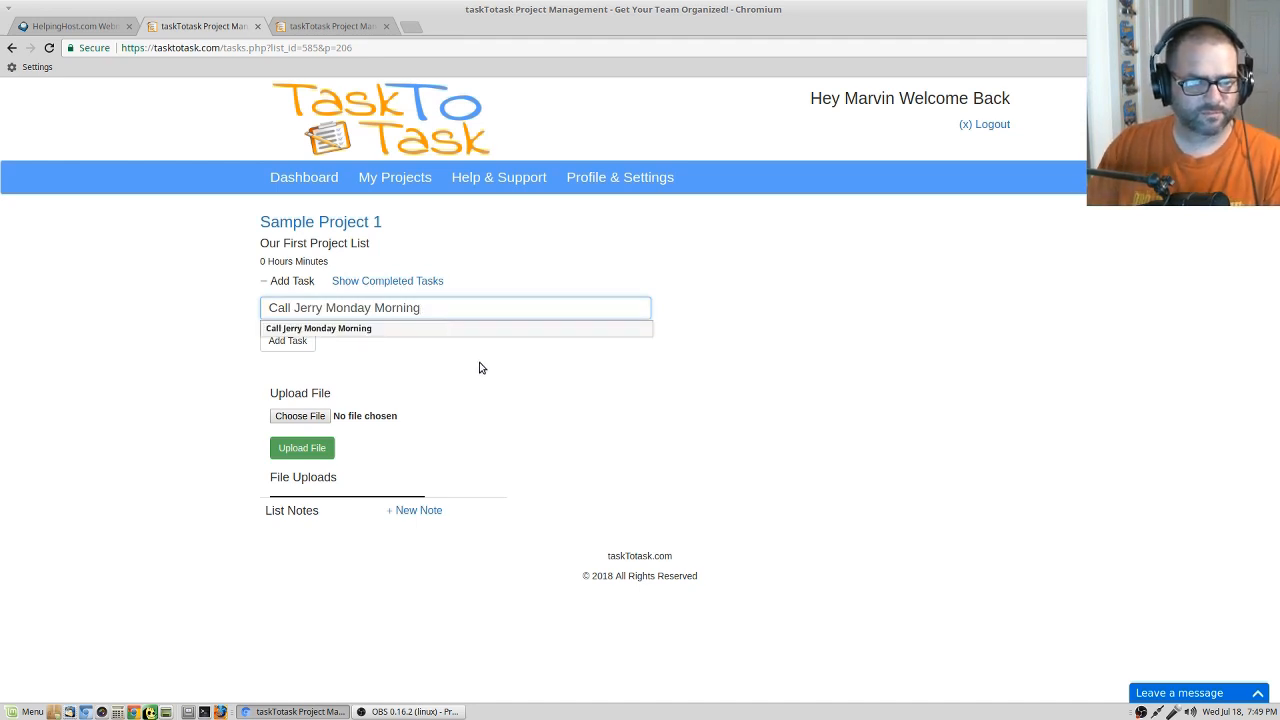
pyautogui.click(273, 340)
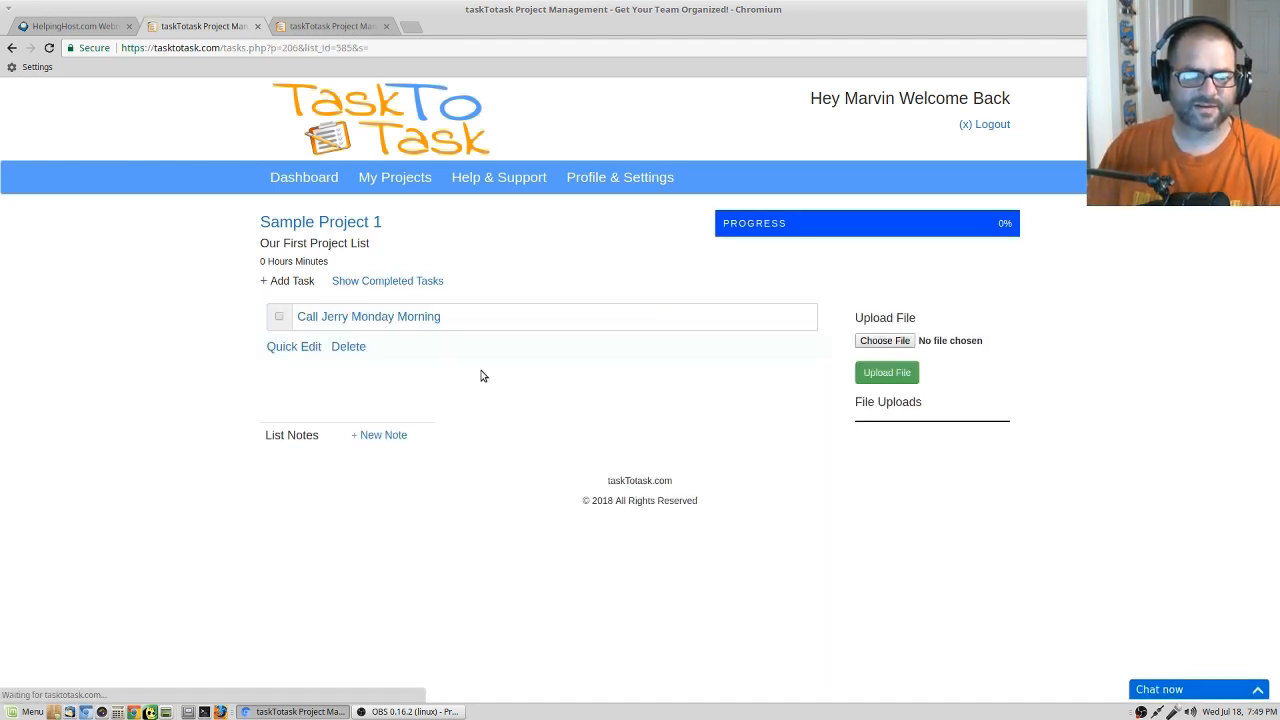
# Add a task titled "Wednesday Meeting With [contact's first name]" and move it above the Monday morning call task.
pyautogui.click(283, 281)
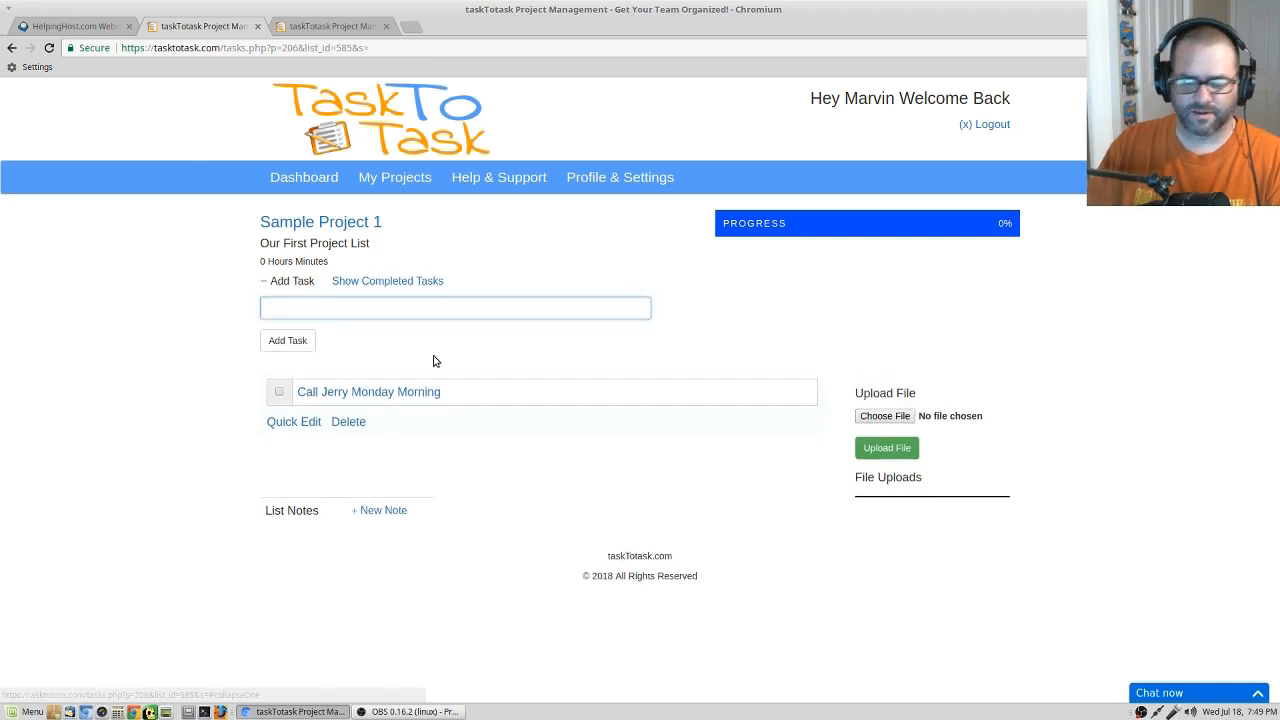
pyautogui.write('W')
pyautogui.press('BackSpace')
pyautogui.write('Wednes')
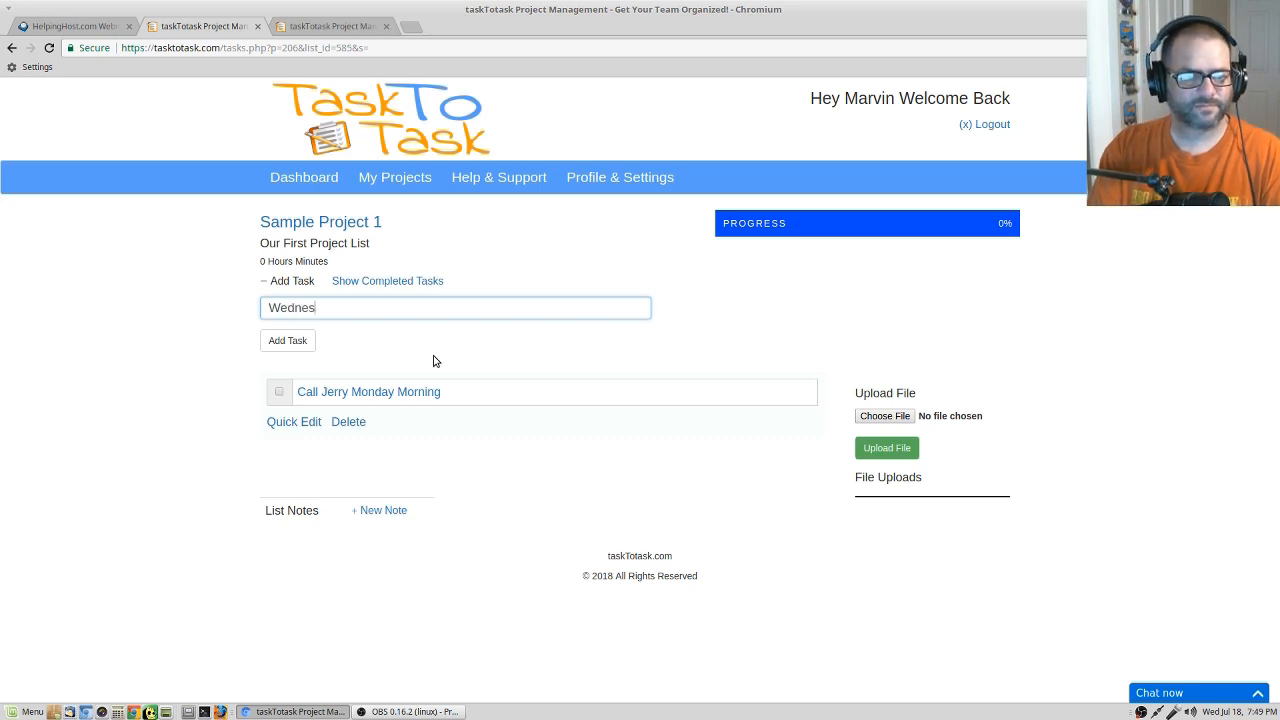
pyautogui.write('day Mee')
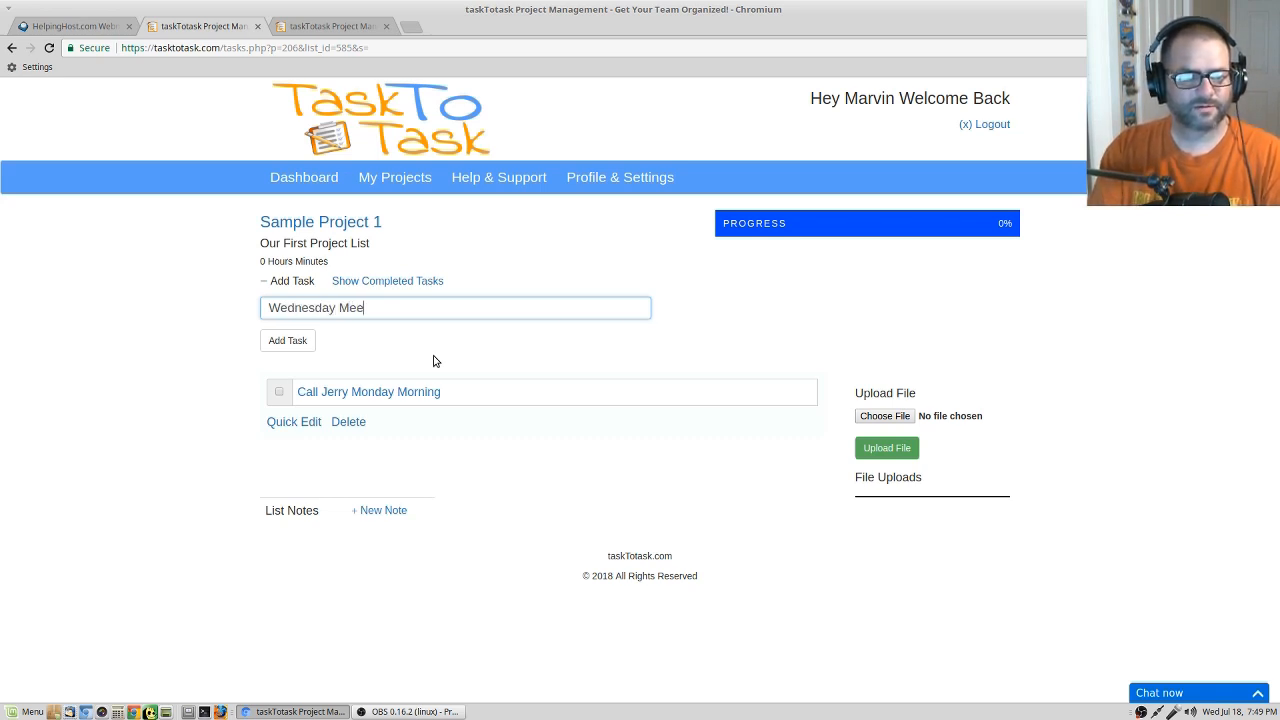
pyautogui.write('ting With Sal')
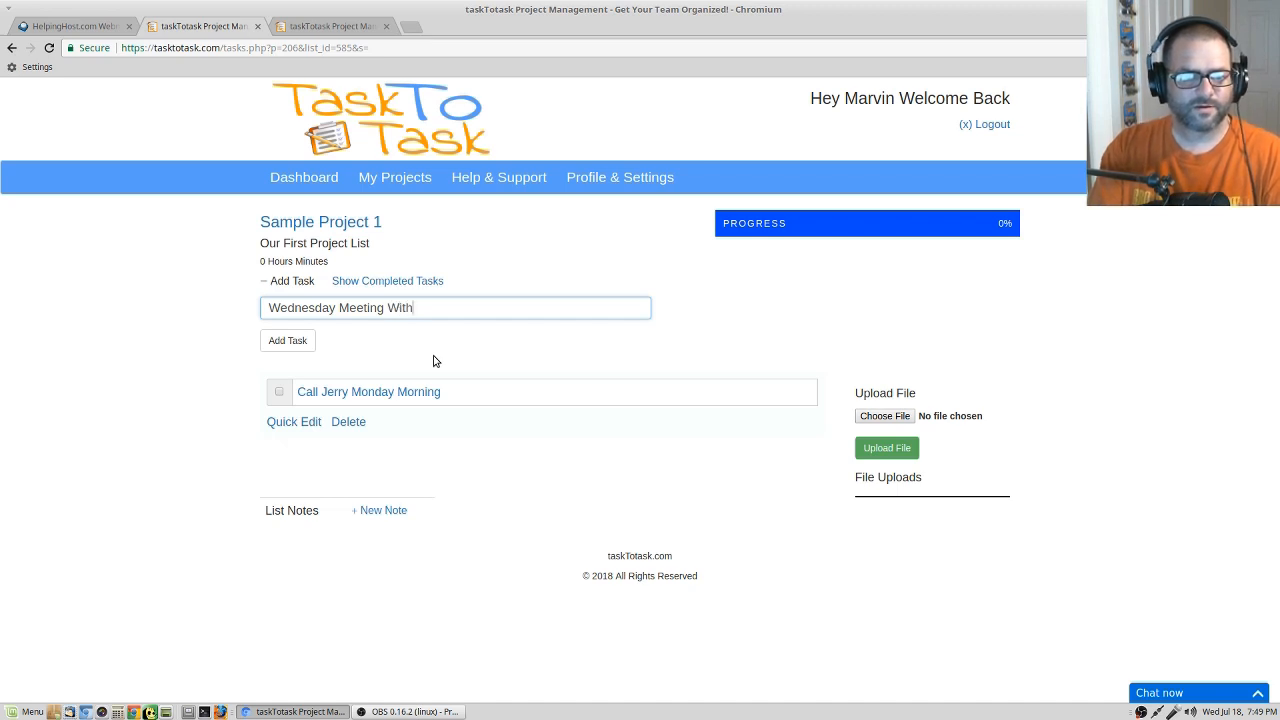
pyautogui.press('Return')
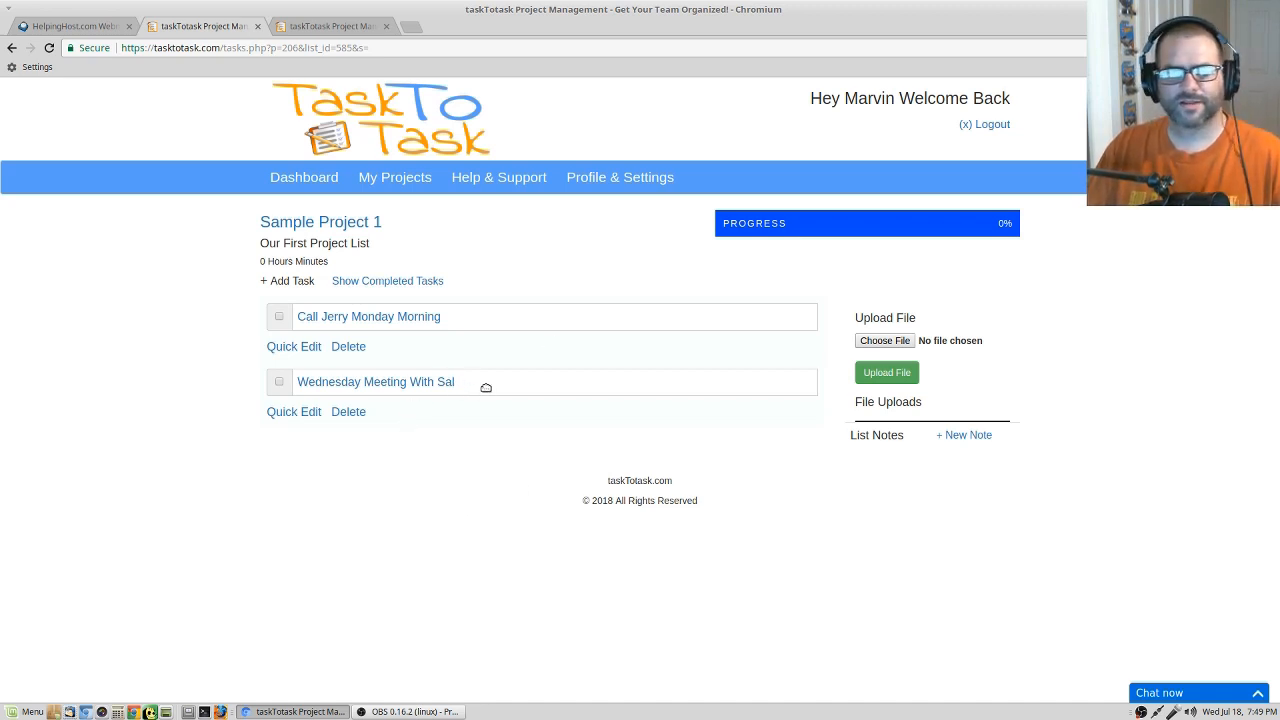
pyautogui.moveTo(485, 387); pyautogui.dragTo(492, 305)
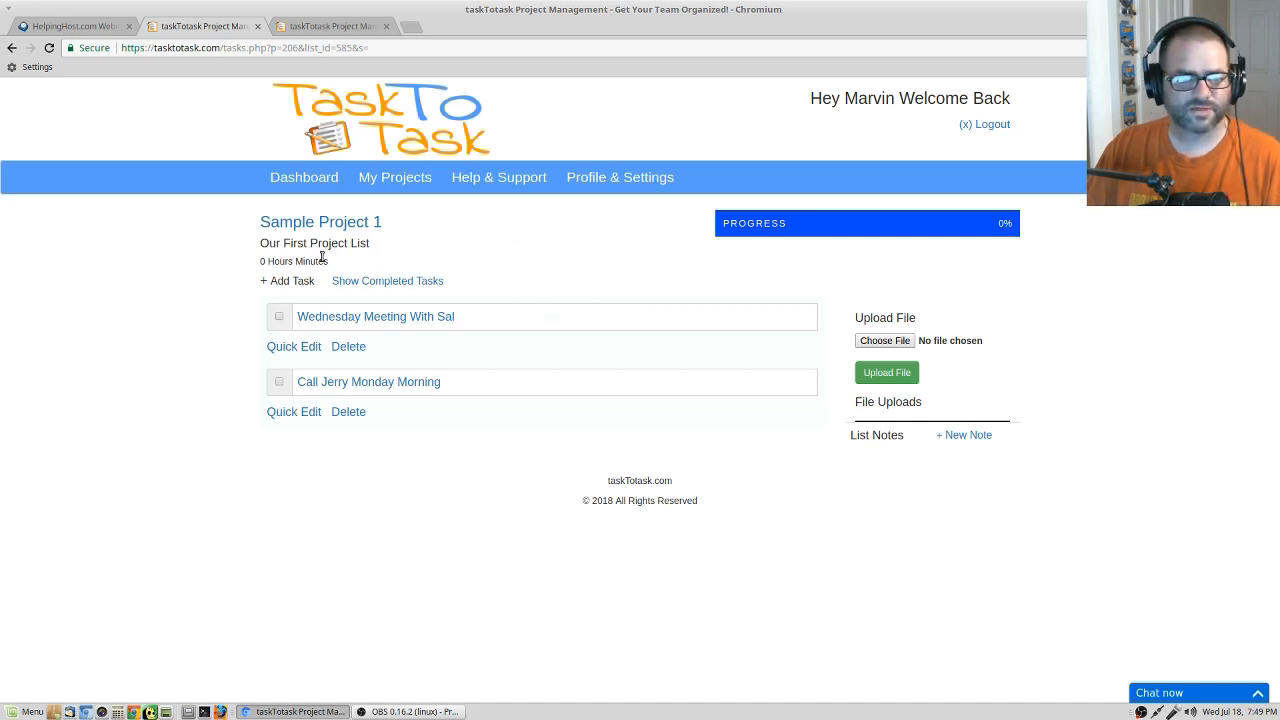
# Return to Sample Project 1 and create a second project task list named "List Two".
pyautogui.click(324, 223)
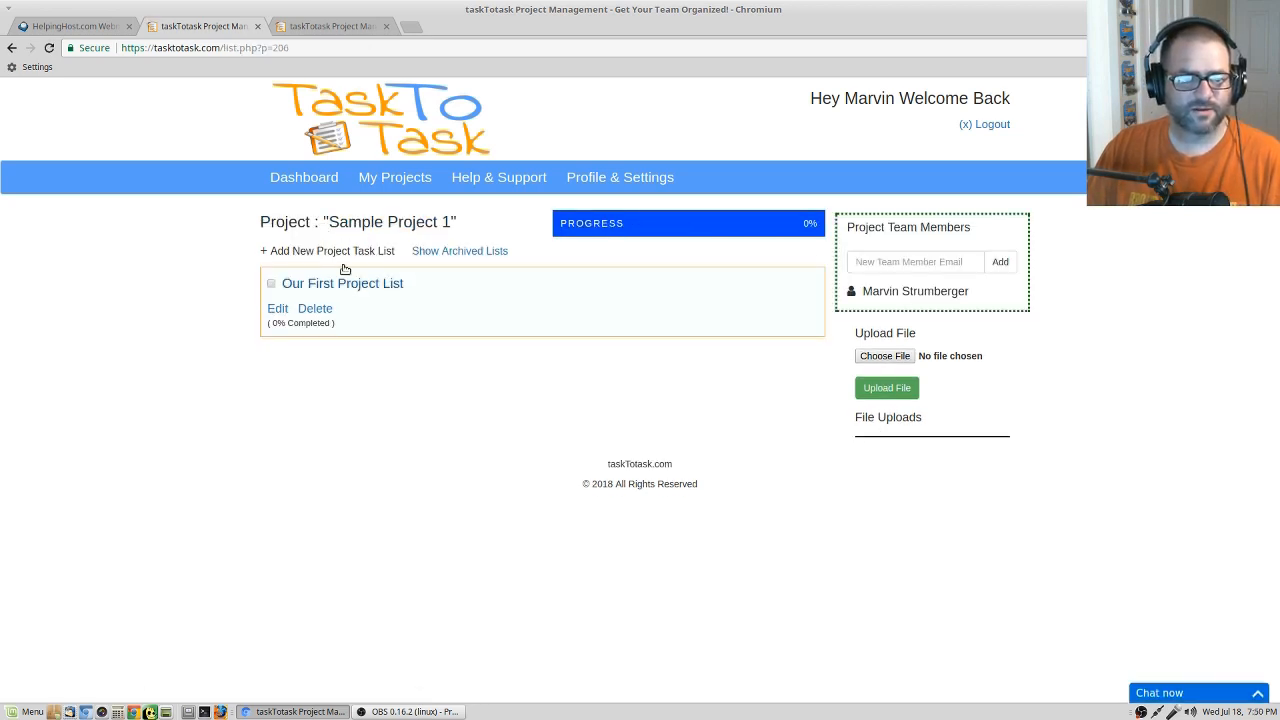
pyautogui.click(298, 252)
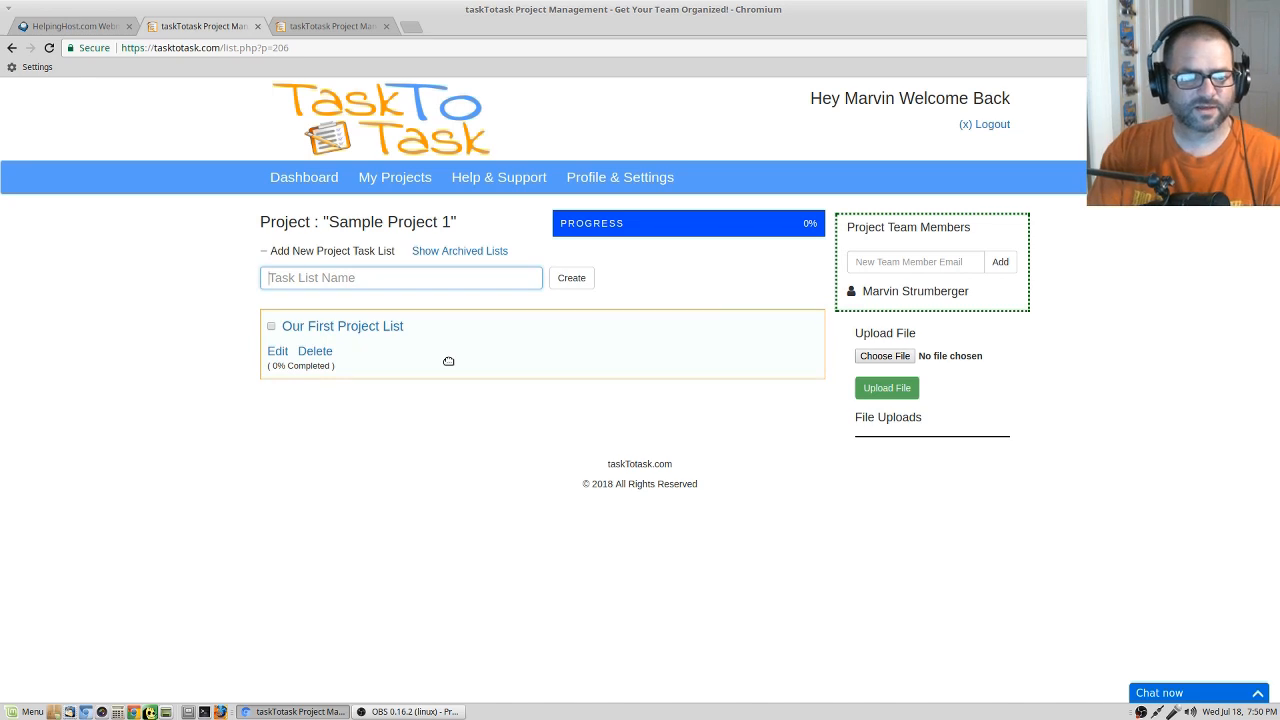
pyautogui.write('List Two')
pyautogui.press('Return')
pyautogui.moveTo(626, 380); pyautogui.dragTo(427, 392)
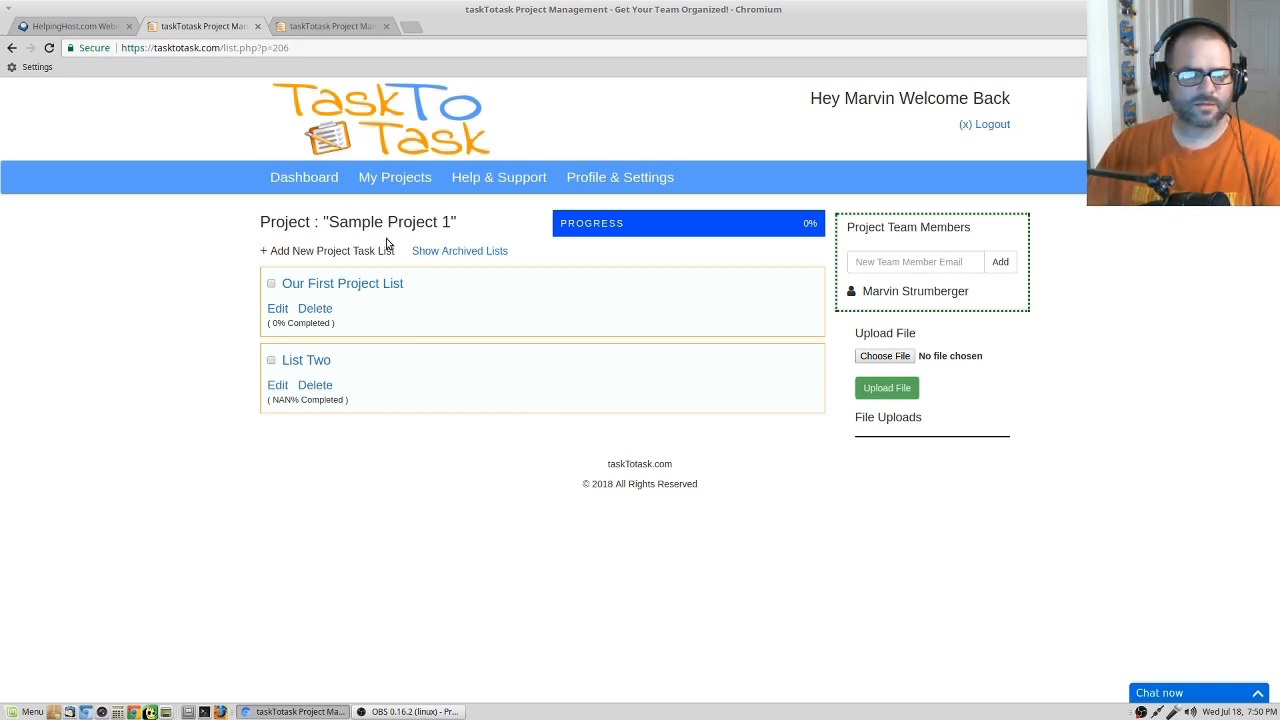
# In "Our First Project List", create a list note titled with the meeting contact's first name followed by "Phone Number".
pyautogui.click(376, 287)
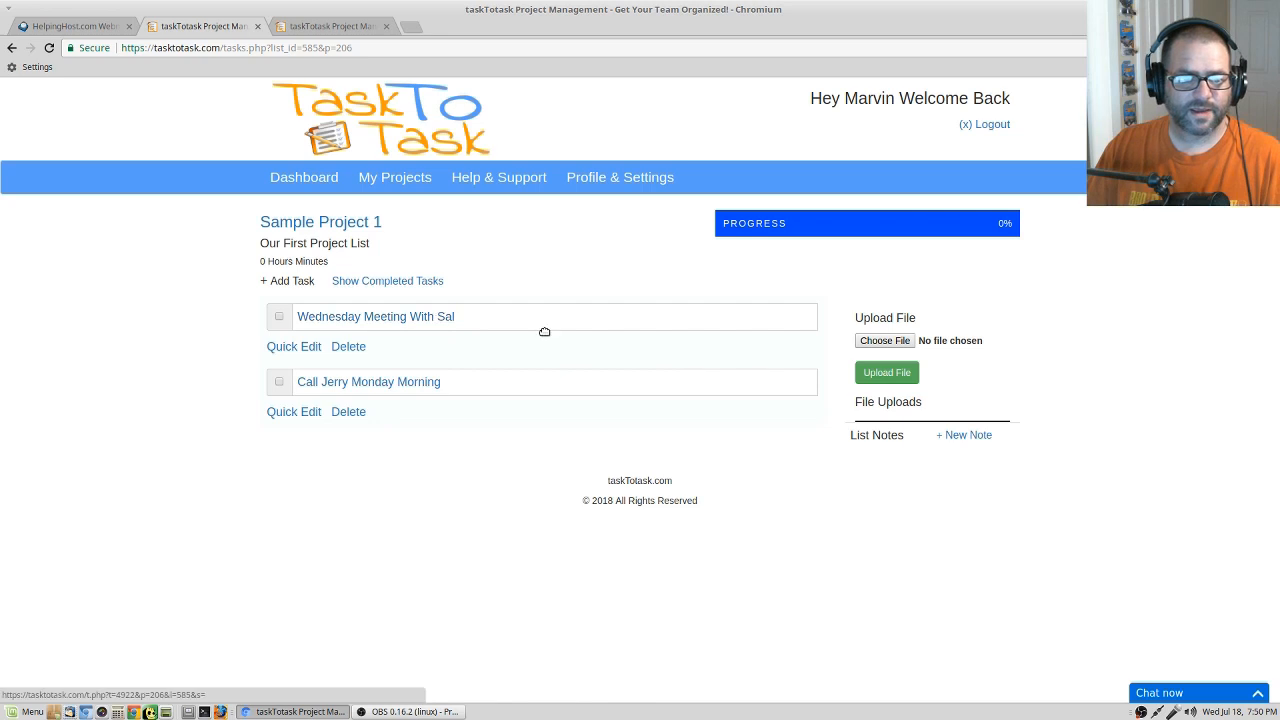
pyautogui.click(982, 446)
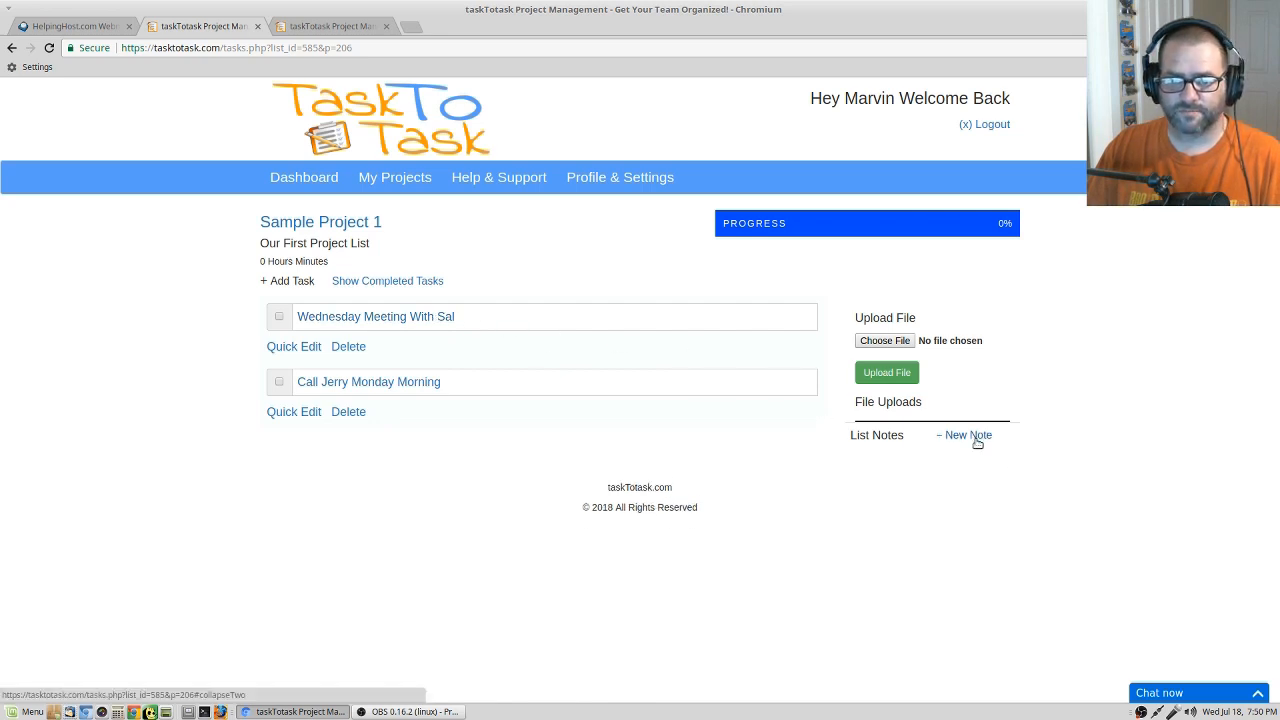
pyautogui.click(996, 475)
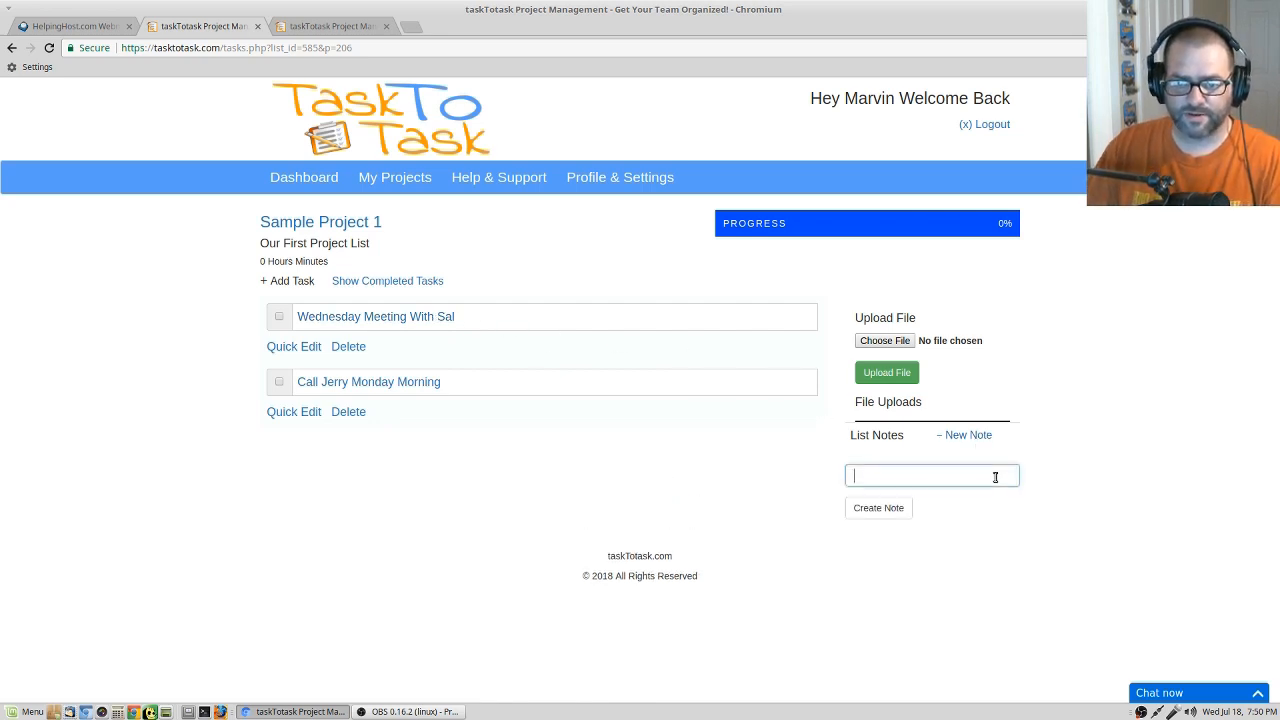
pyautogui.write('Sals')
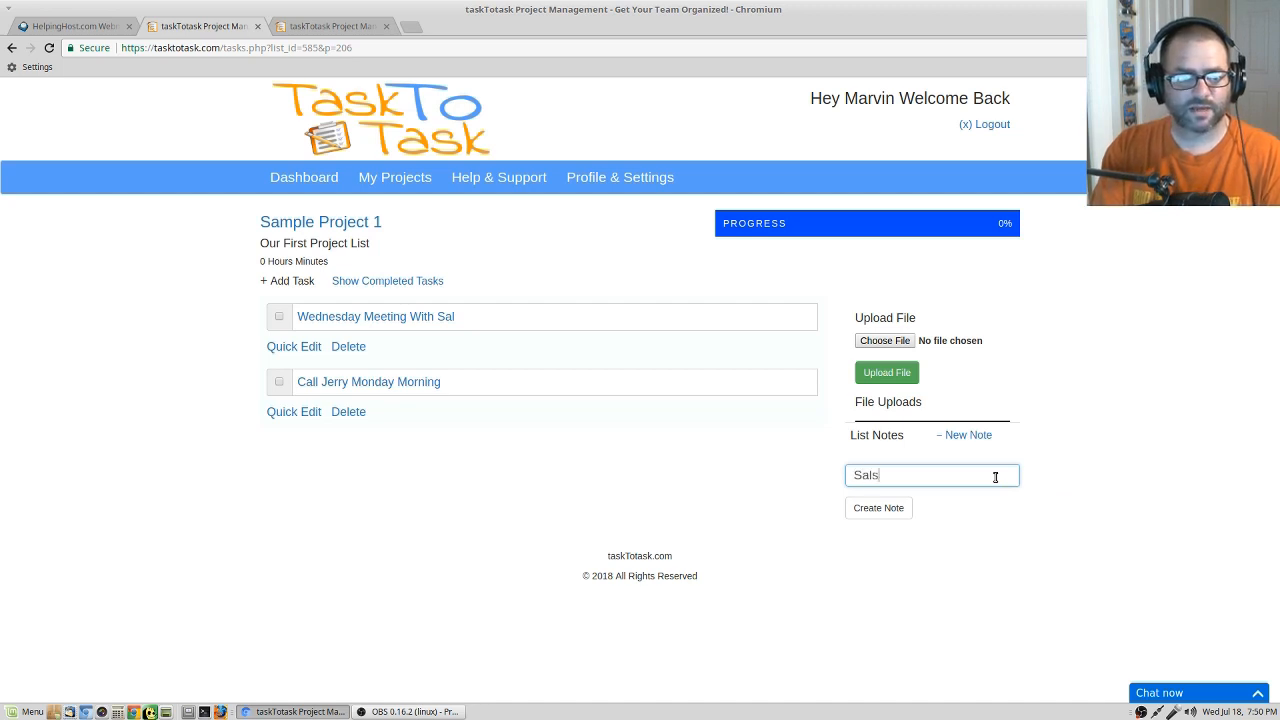
pyautogui.write(' Phone Number')
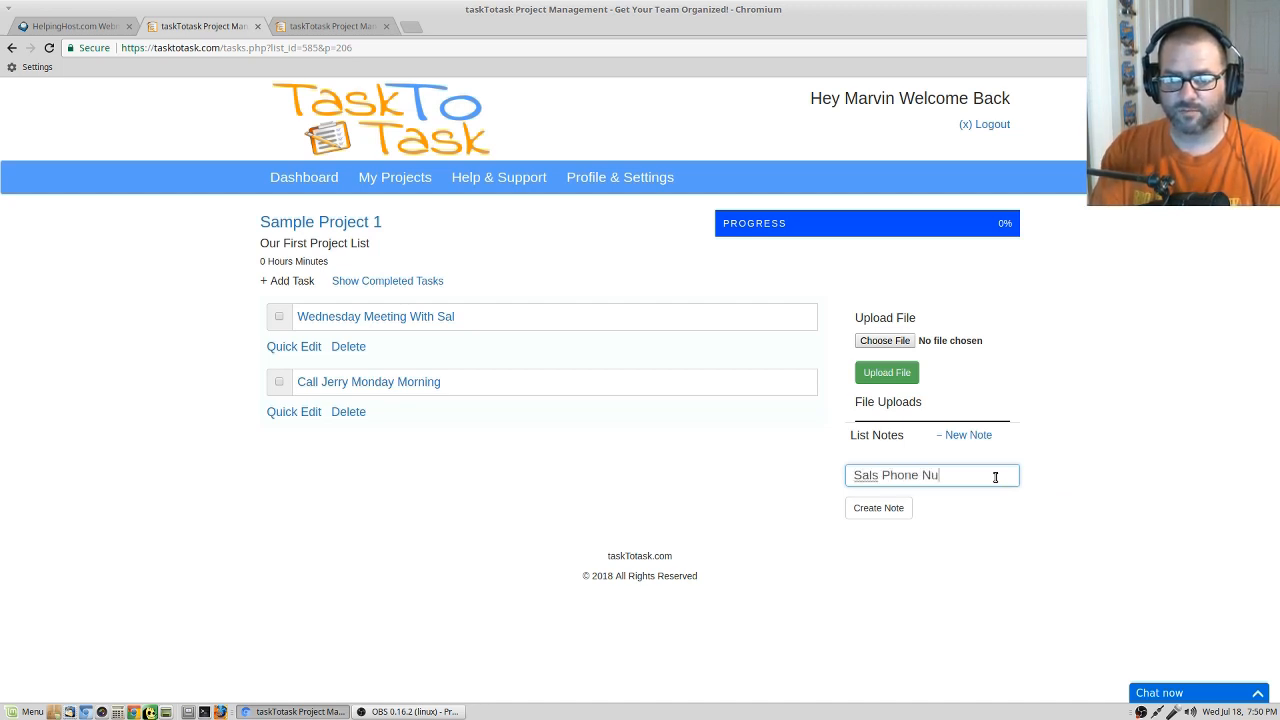
pyautogui.click(890, 507)
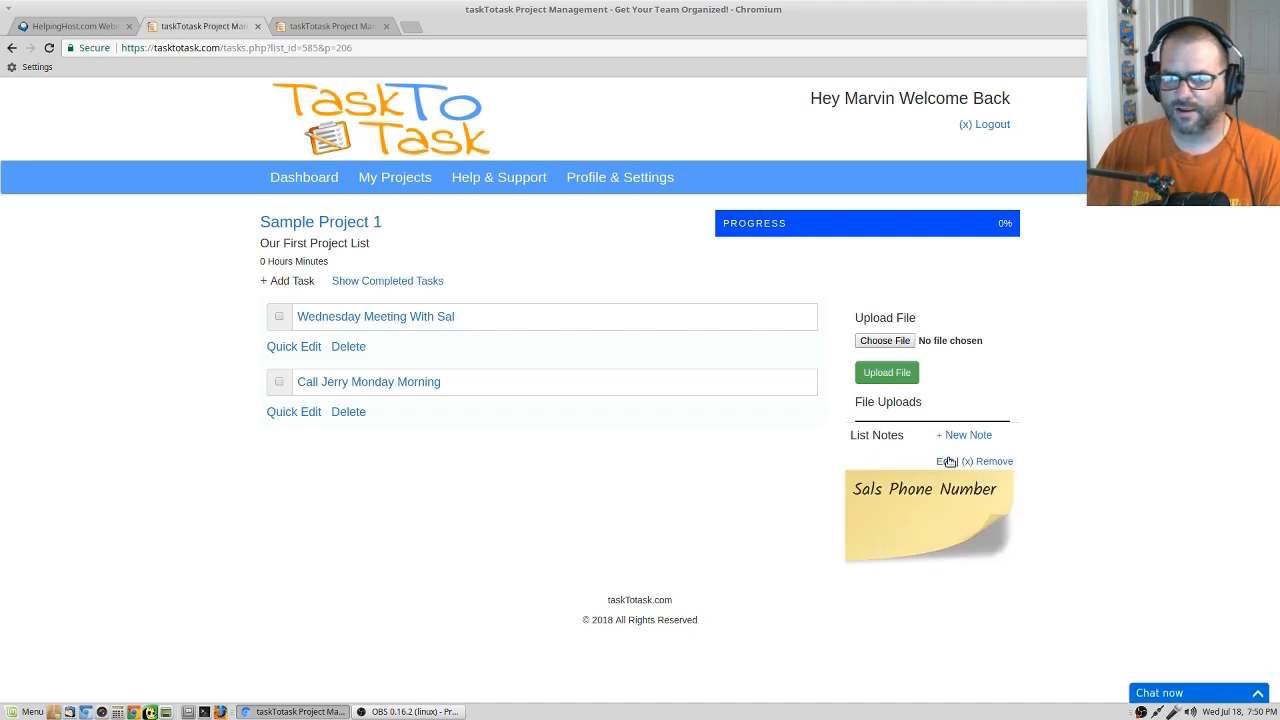
# Edit the new list note to add the contact's phone number as its details and save the changes.
pyautogui.click(948, 461)
pyautogui.click(579, 148)
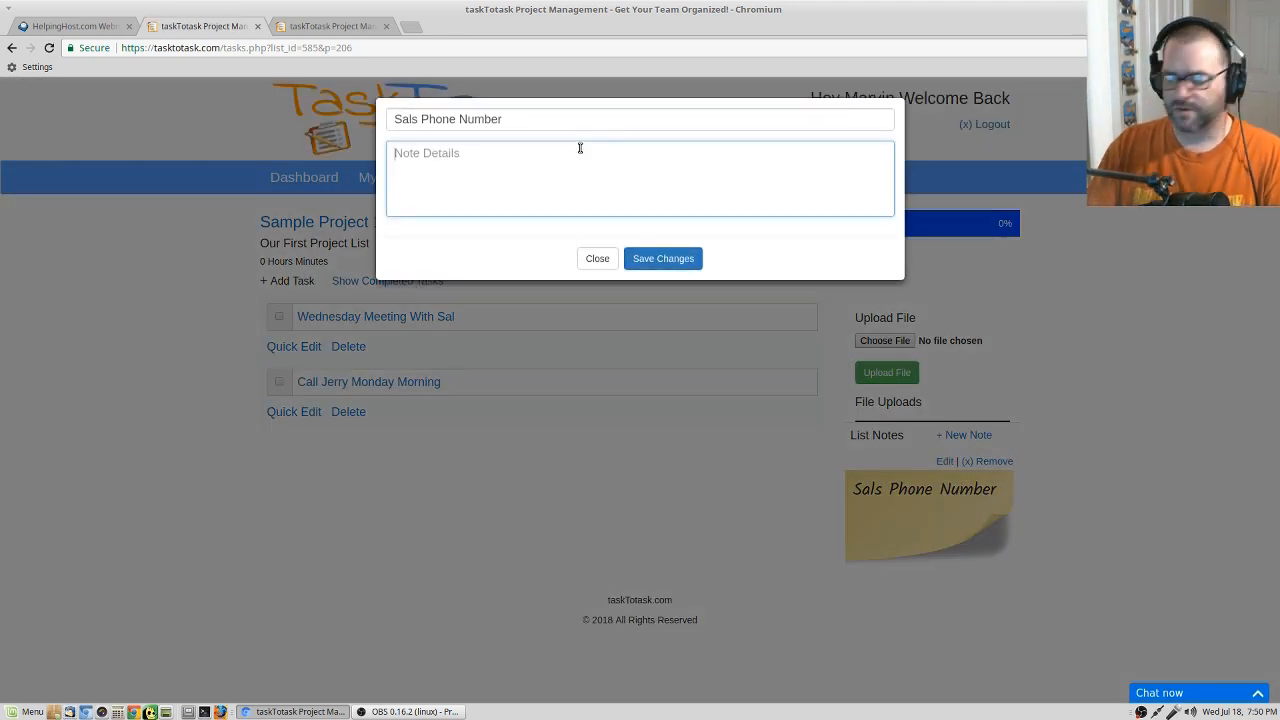
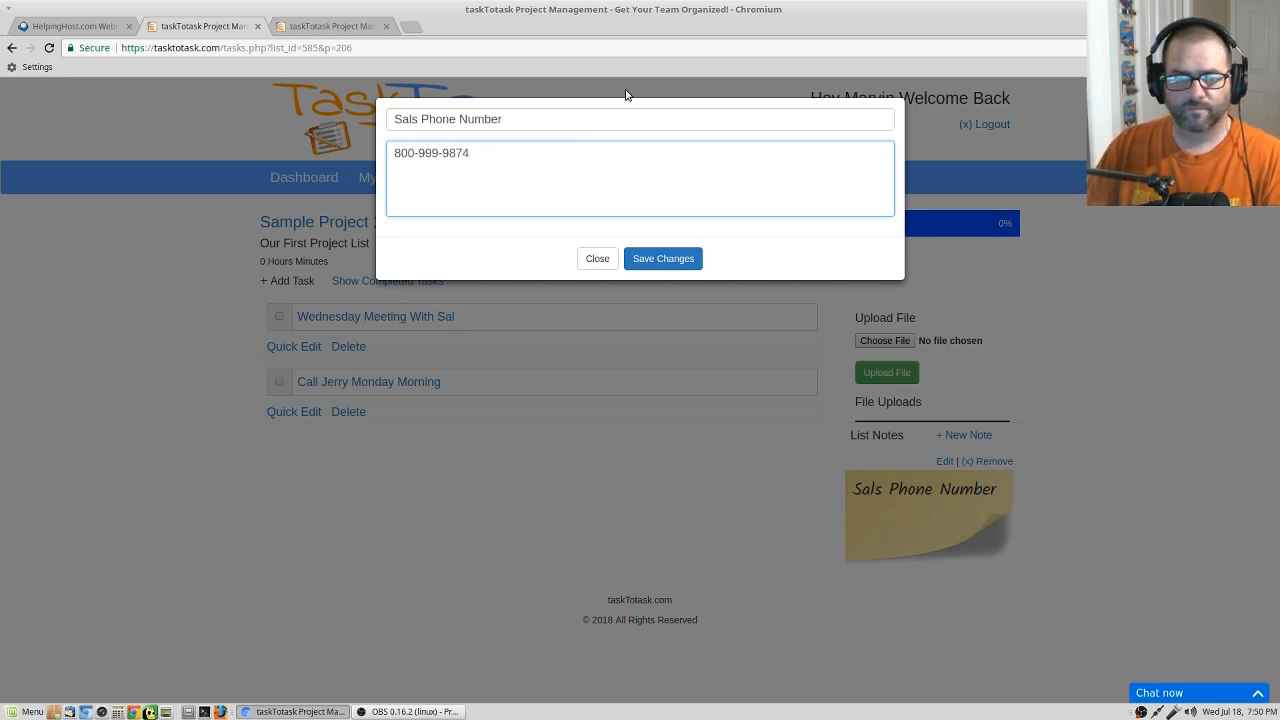
pyautogui.click(665, 259)
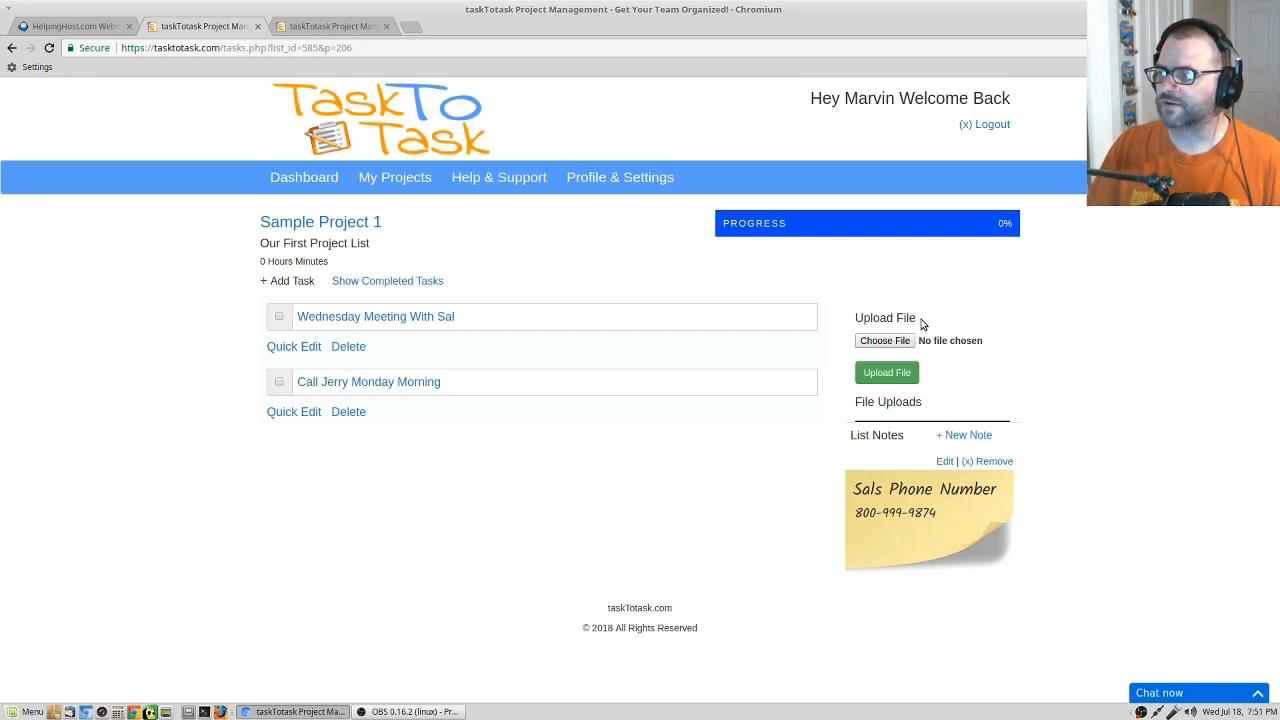
pyautogui.moveTo(512, 314); pyautogui.dragTo(528, 388)
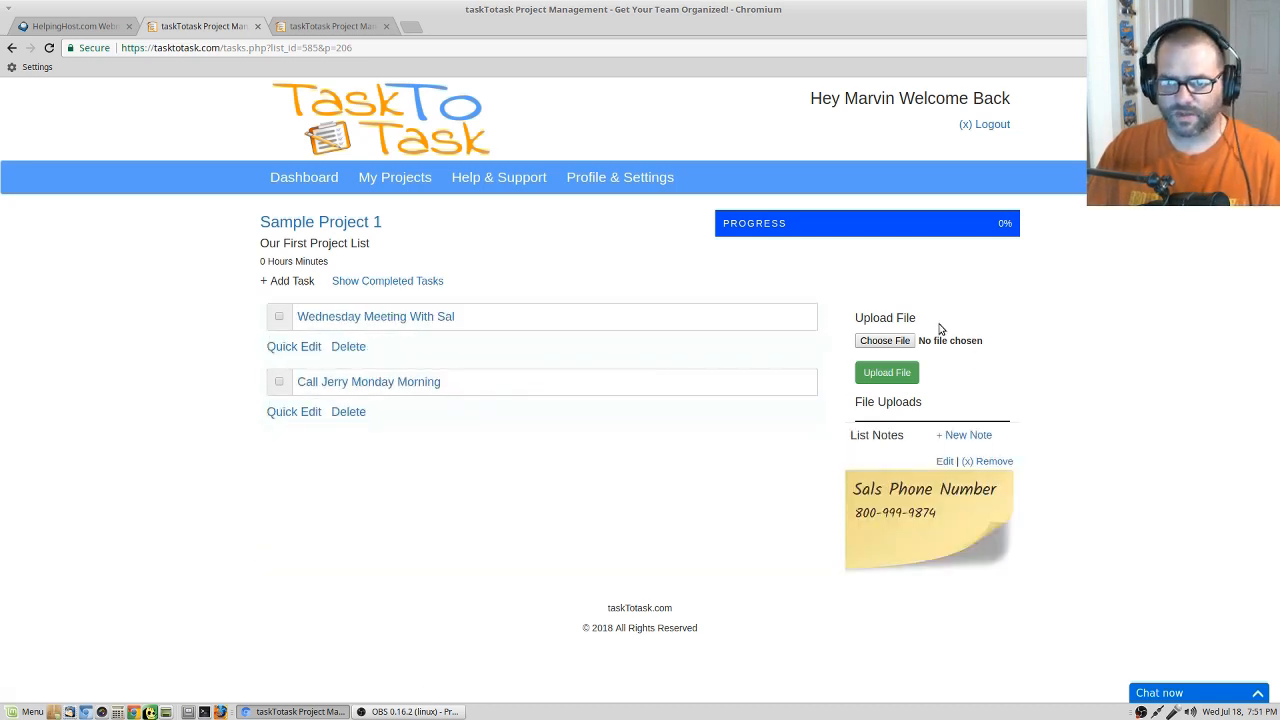
# Go back to Sample Project 1 through the active projects and add a team member using the first suggested email address.
pyautogui.click(330, 222)
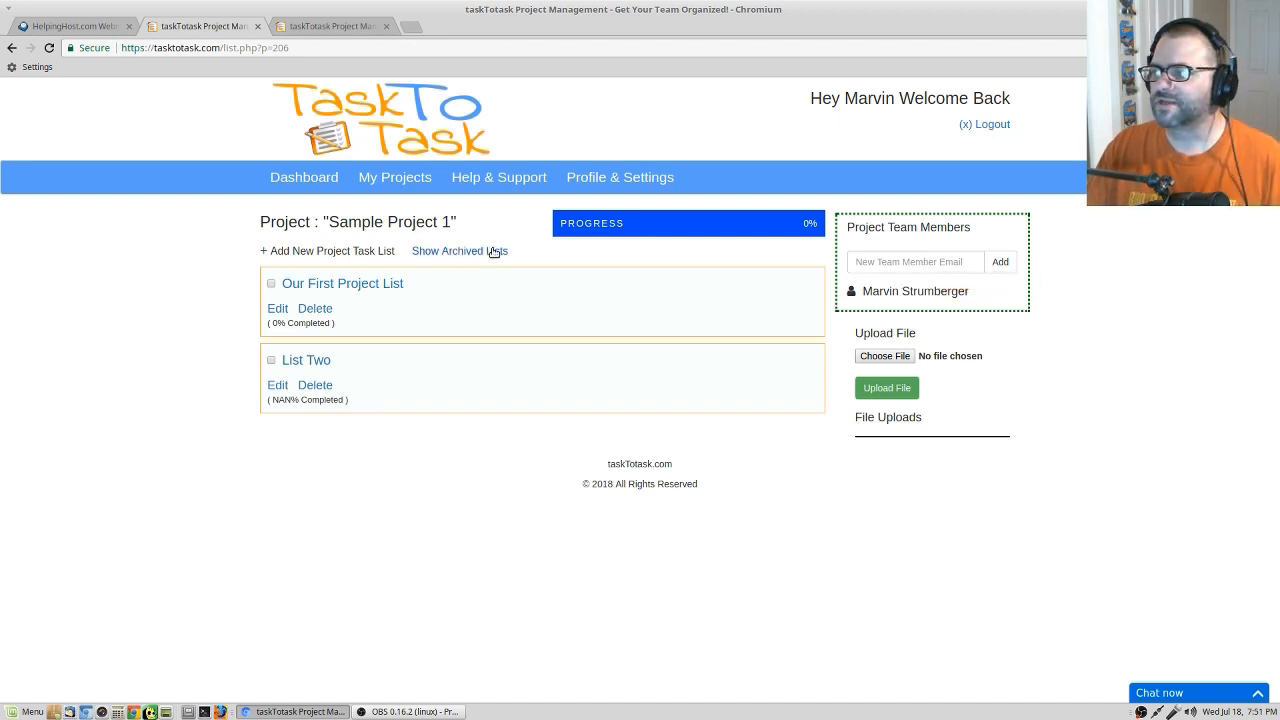
pyautogui.click(404, 177)
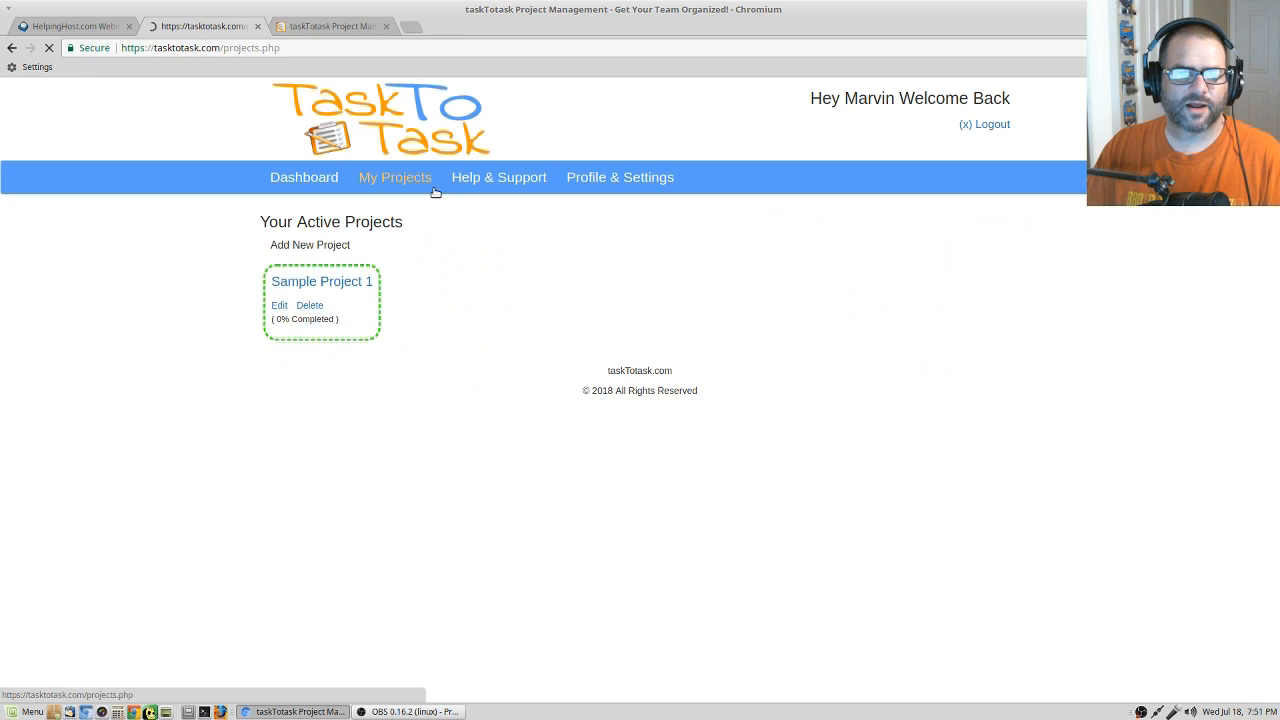
pyautogui.click(325, 283)
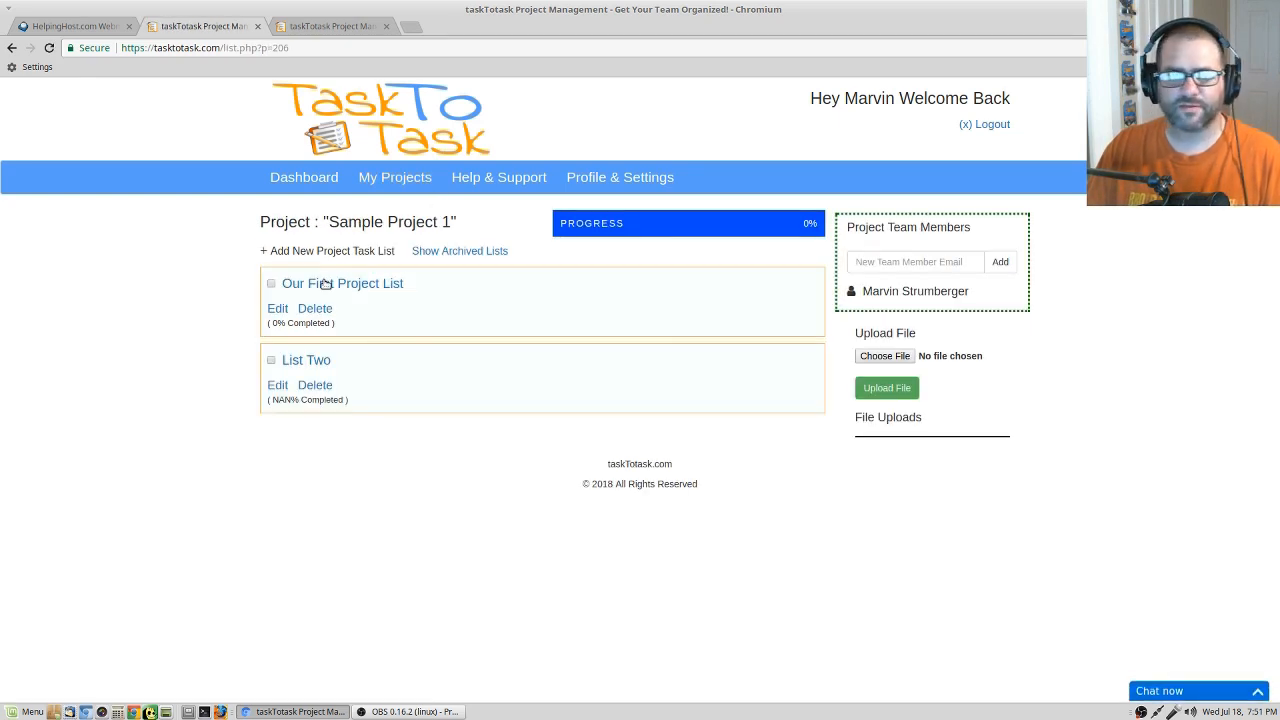
pyautogui.click(865, 261)
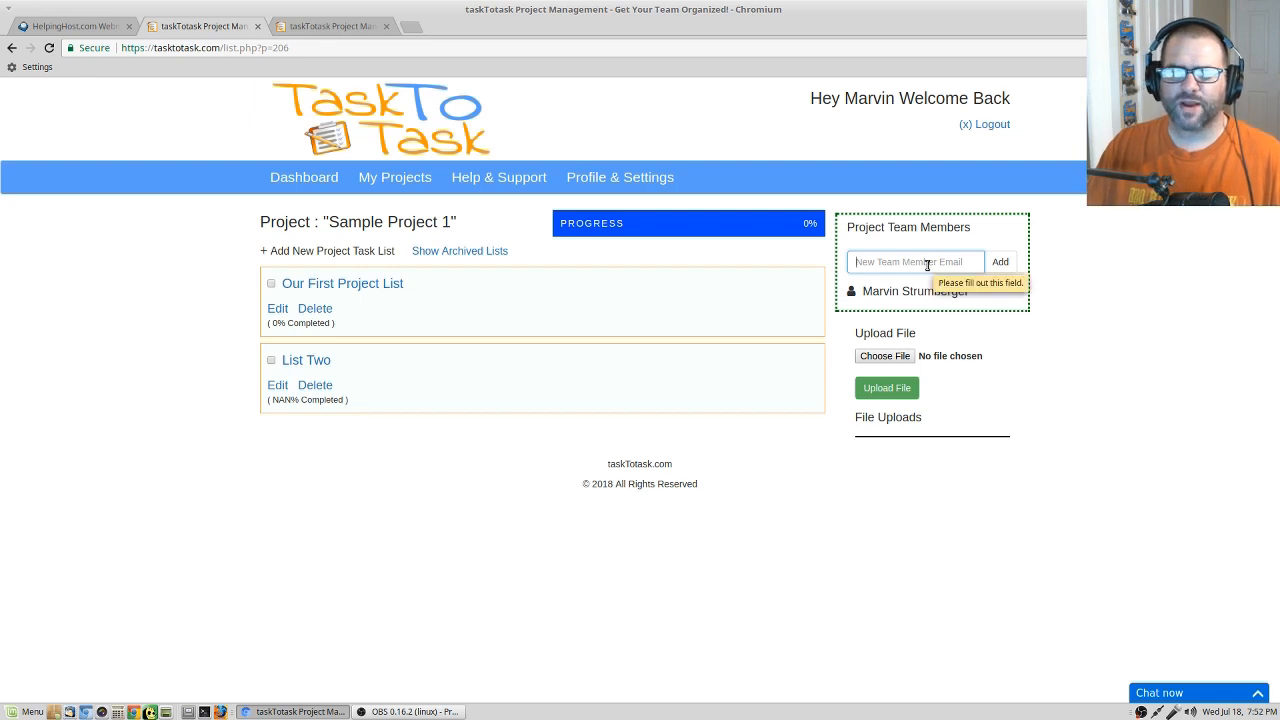
pyautogui.click(927, 264)
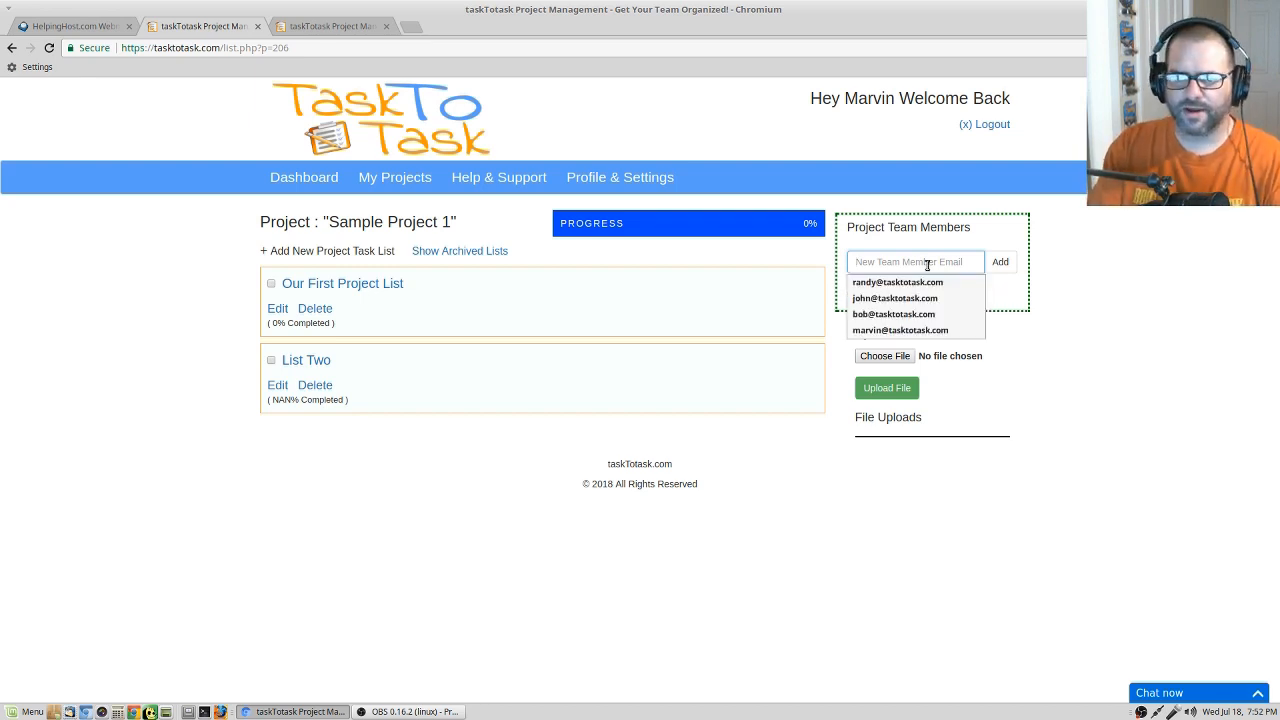
pyautogui.click(897, 282)
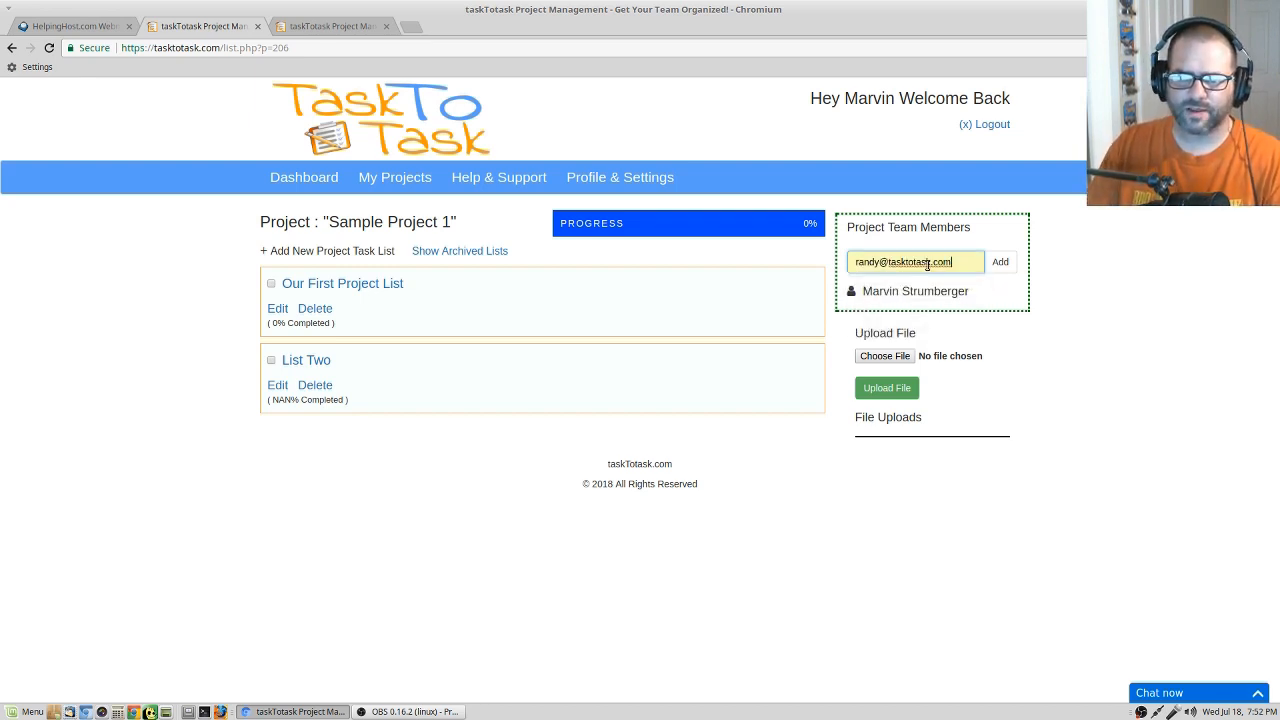
pyautogui.click(1000, 262)
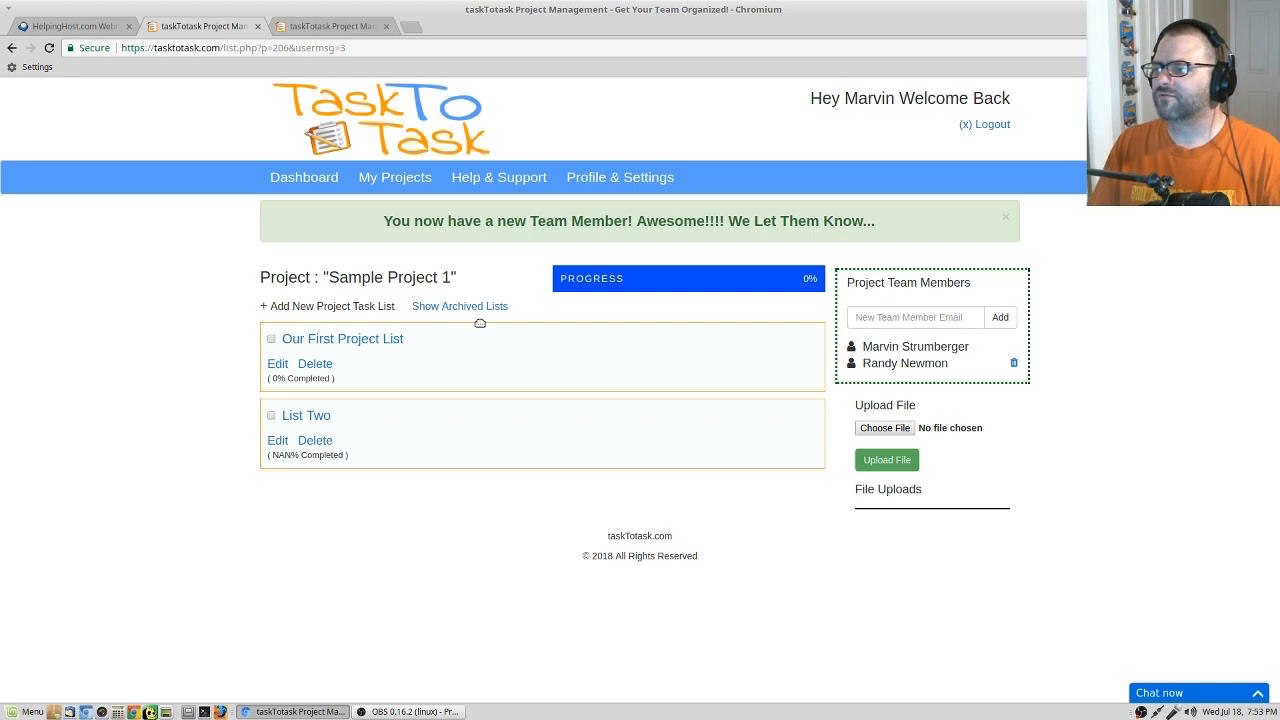
# Assign the Wednesday meeting task in "Our First Project List" to the newly added team member with due date 07/20/2018.
pyautogui.click(366, 342)
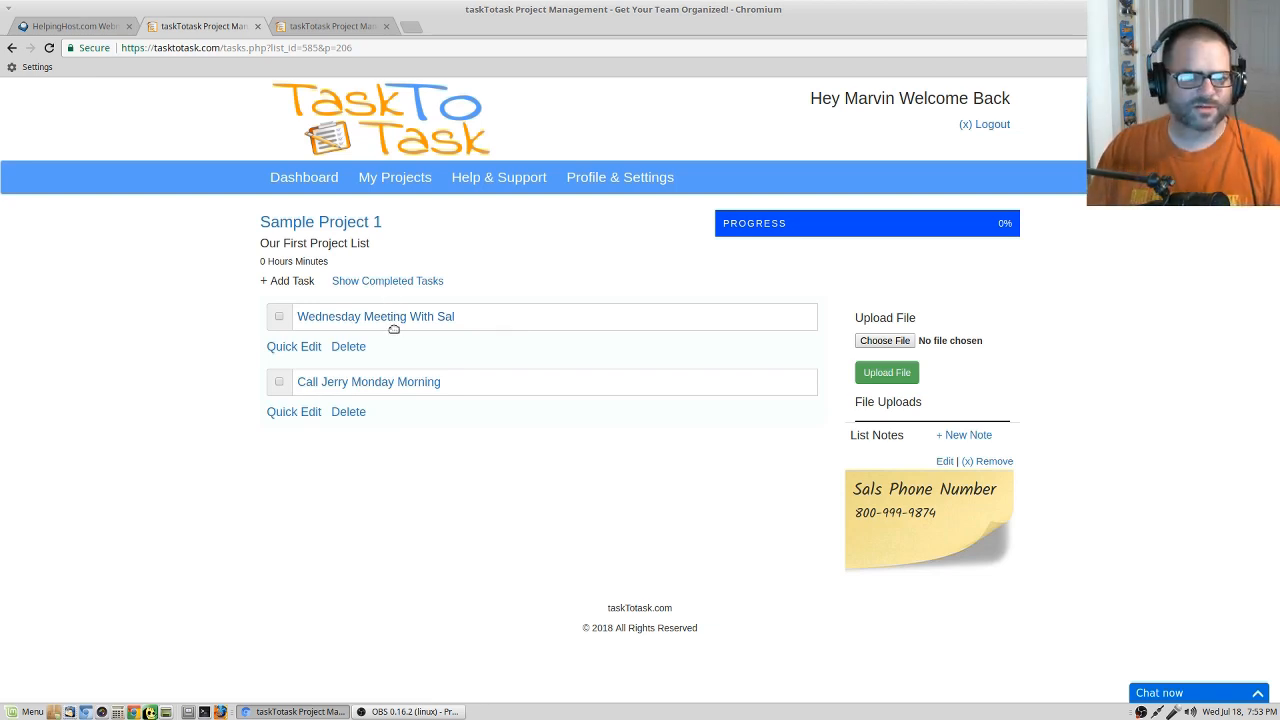
pyautogui.click(393, 318)
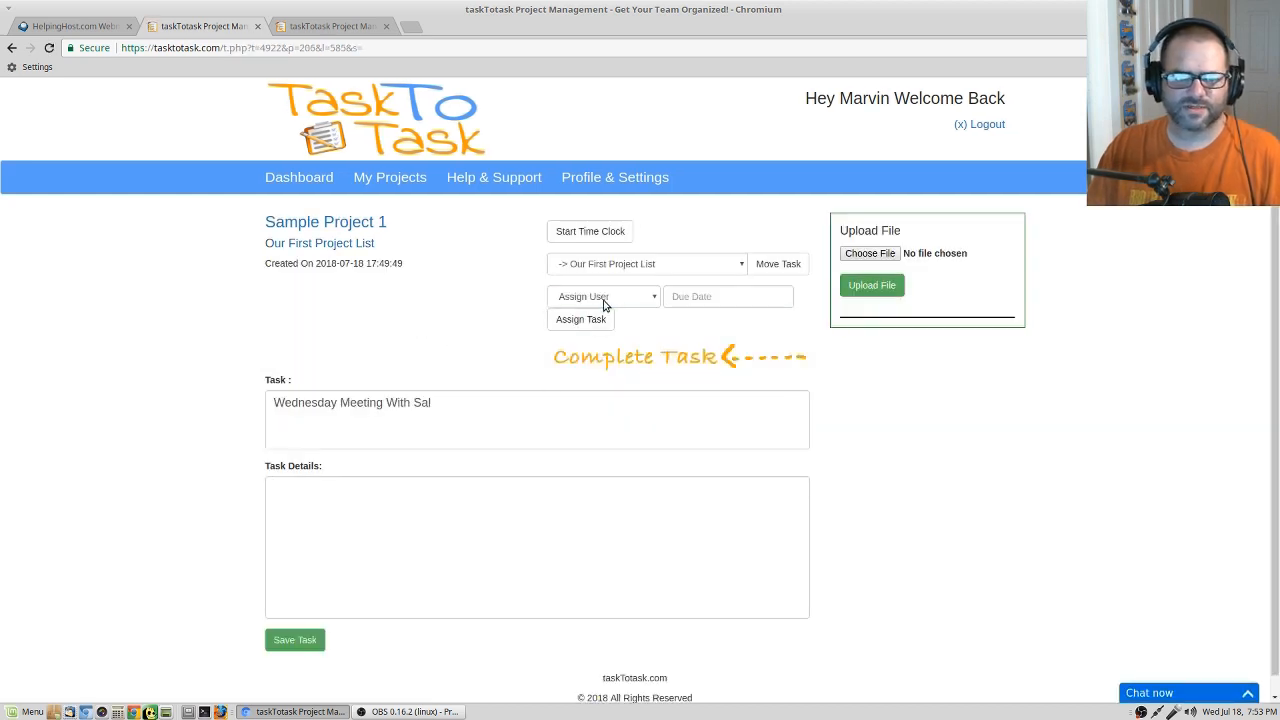
pyautogui.click(603, 298)
pyautogui.click(611, 340)
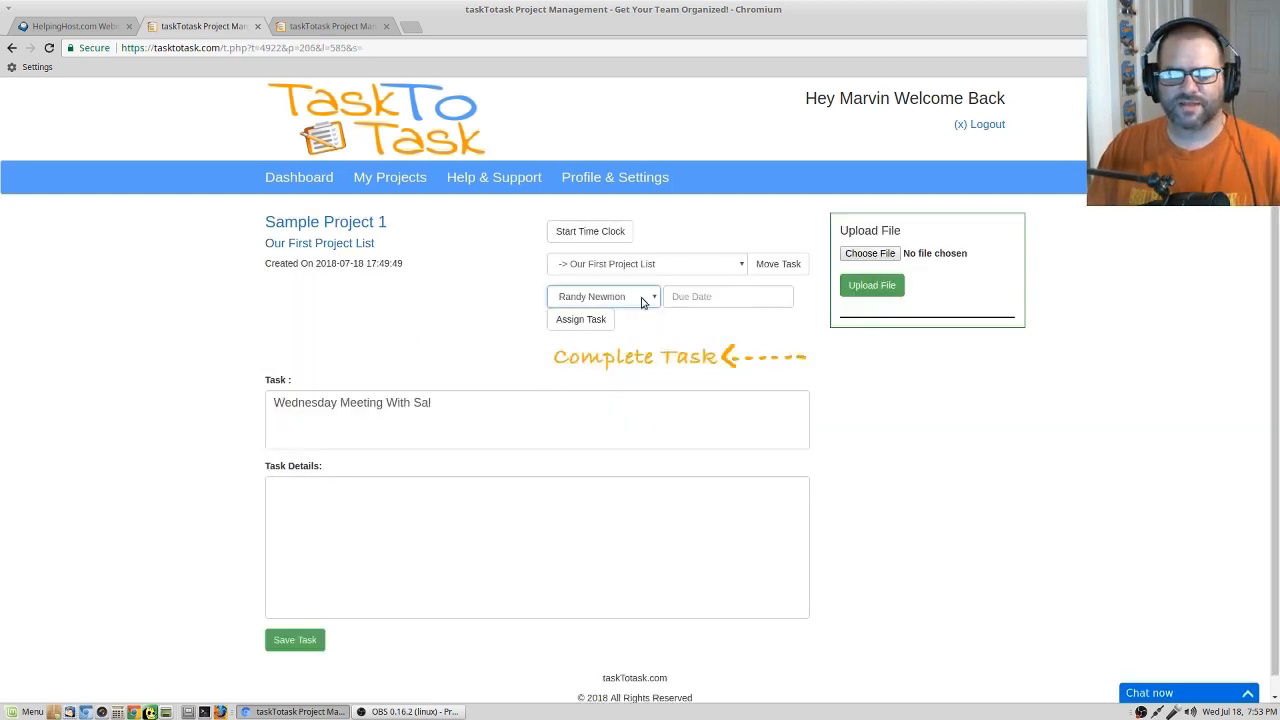
pyautogui.click(728, 302)
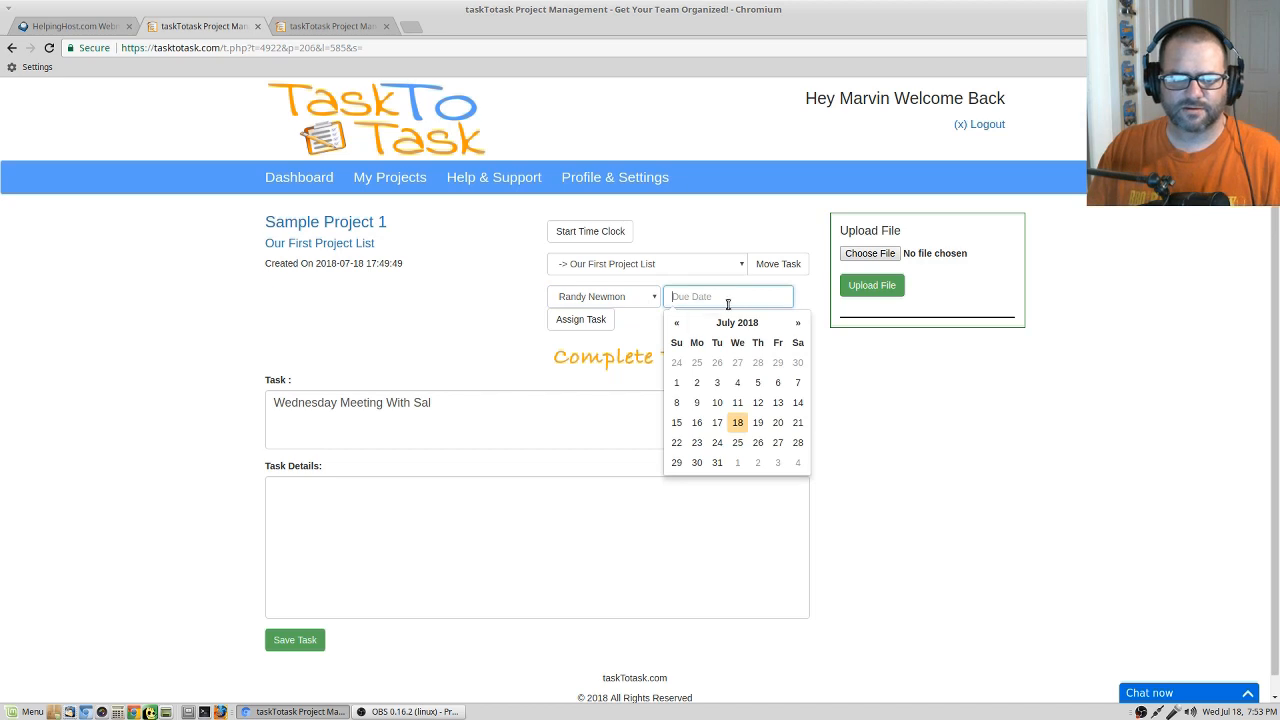
pyautogui.click(775, 424)
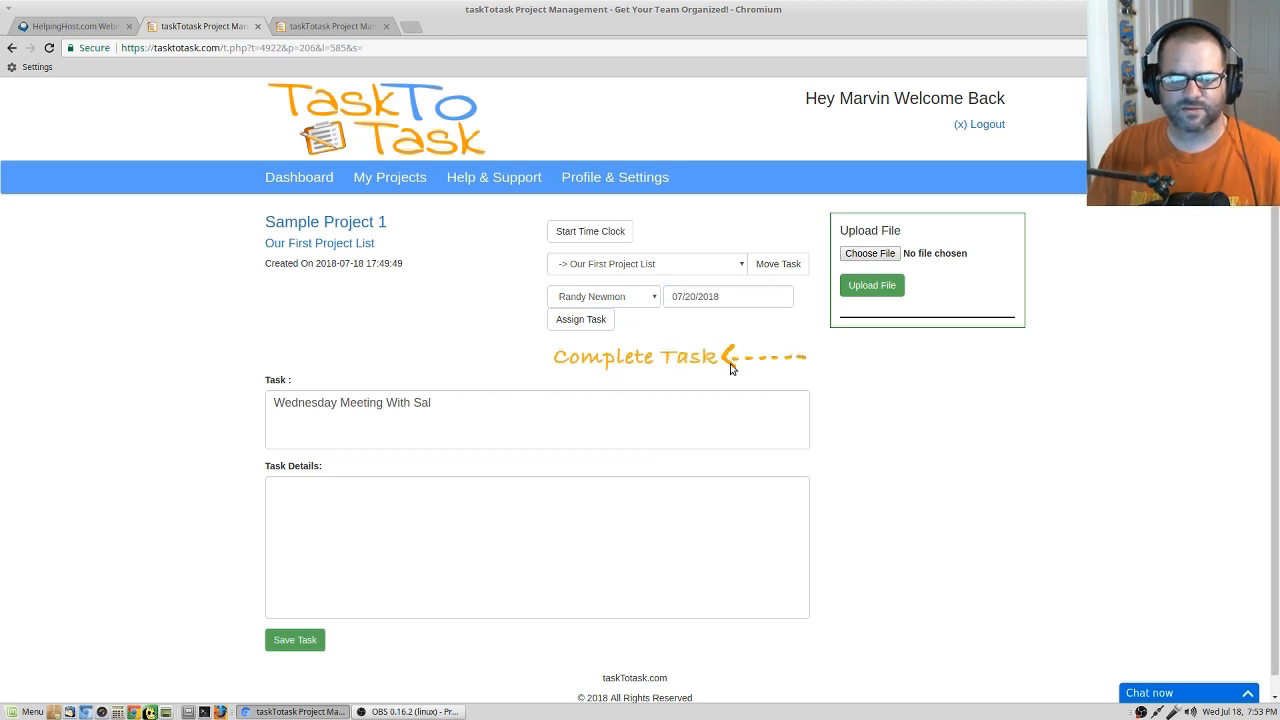
pyautogui.click(594, 320)
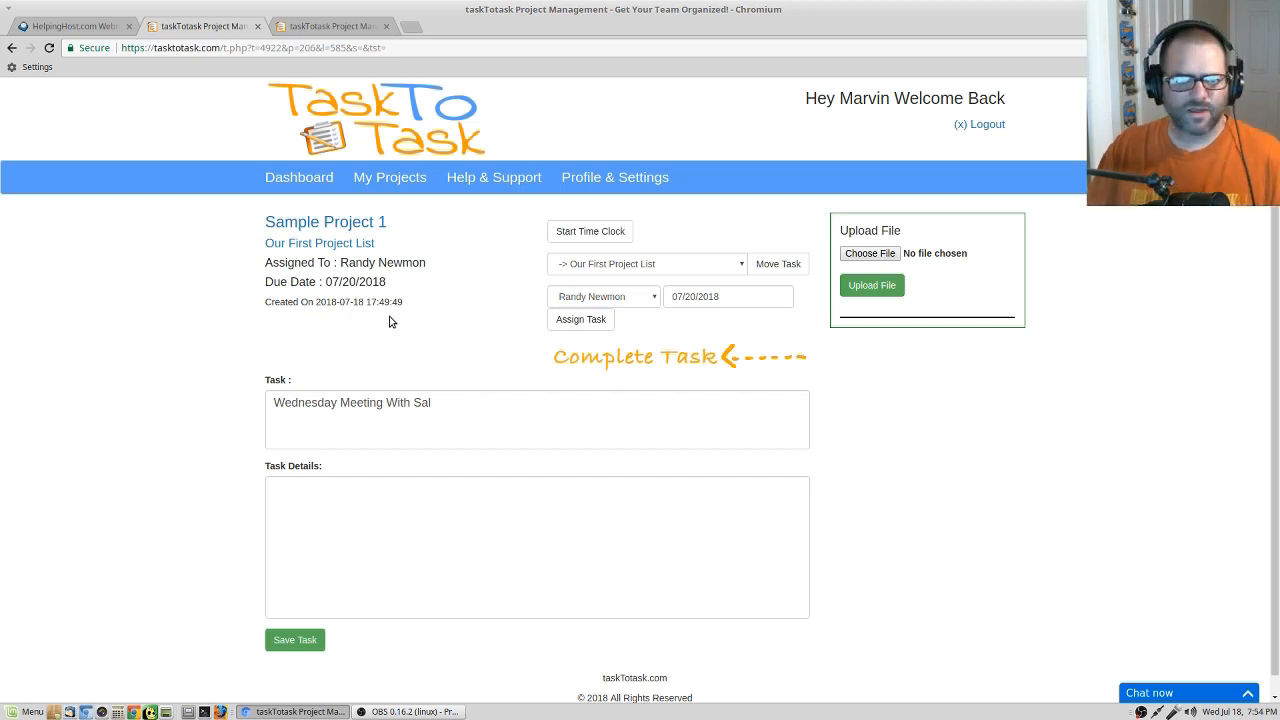
# Open the account's profile and settings page.
pyautogui.click(639, 178)
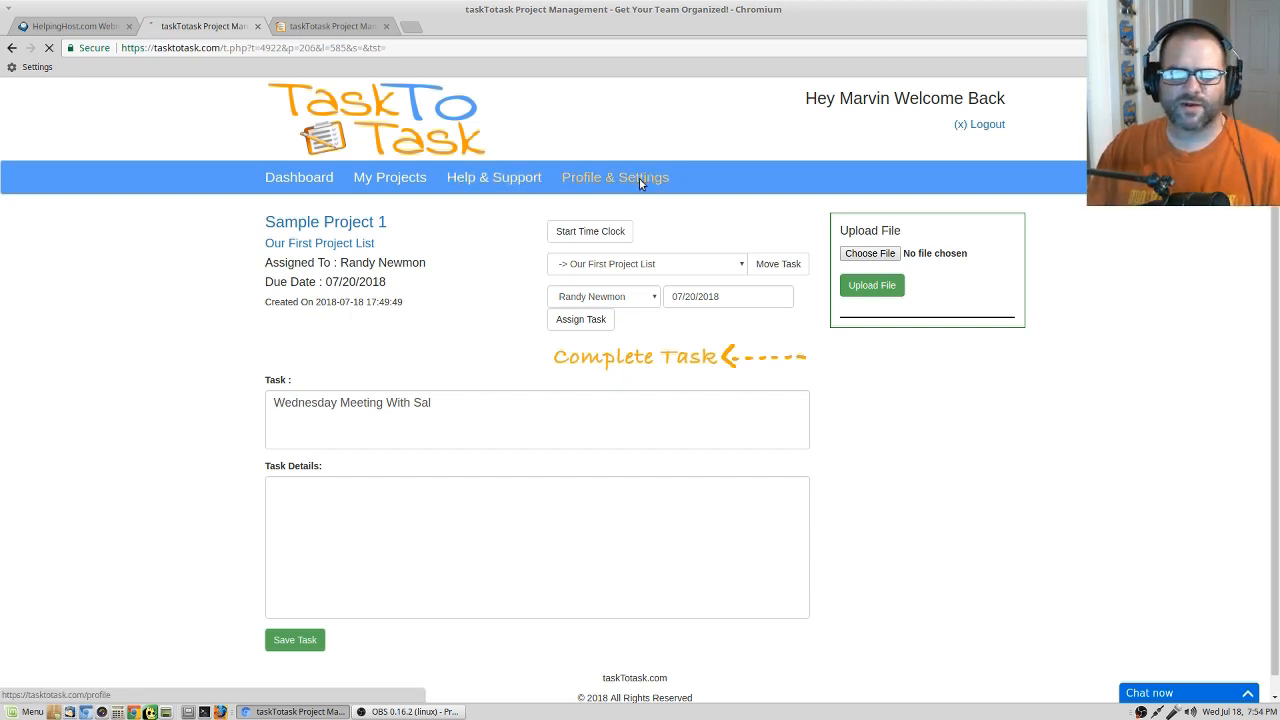